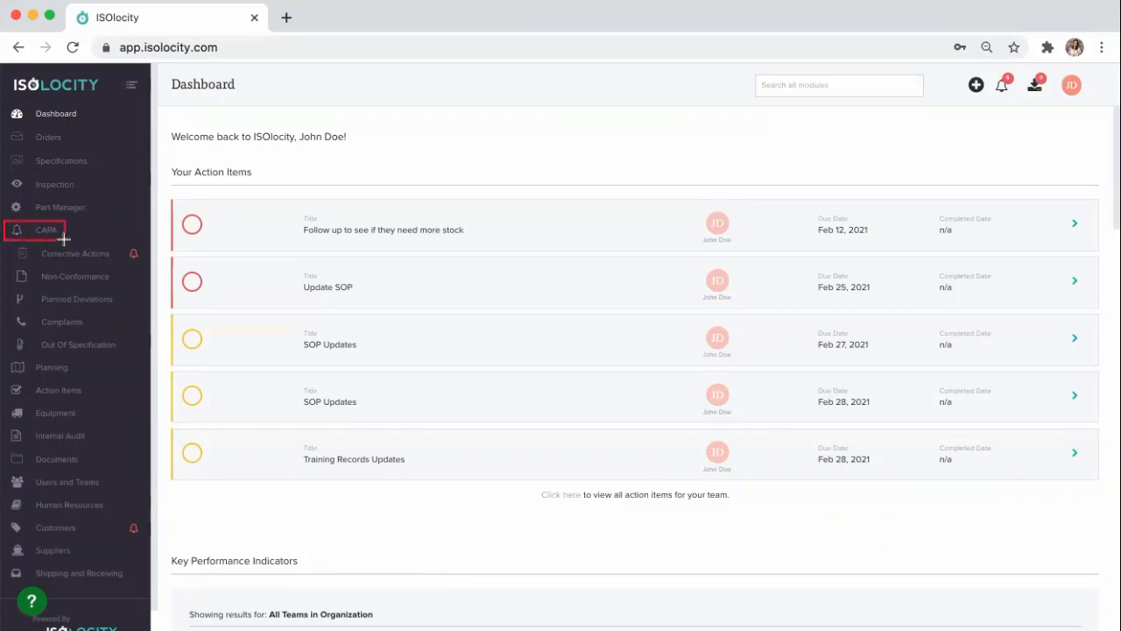
# Step: Open the Corrective Actions module under CAPA and start a new corrective action report
pyautogui.moveTo(11, 243); pyautogui.dragTo(114, 265)
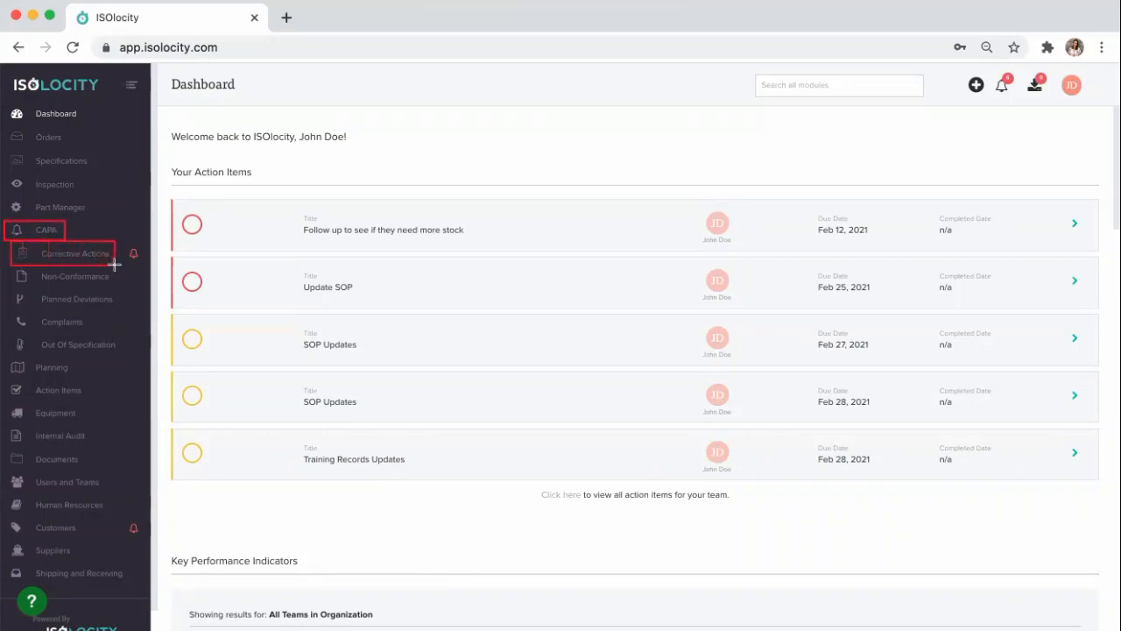
pyautogui.click(41, 258)
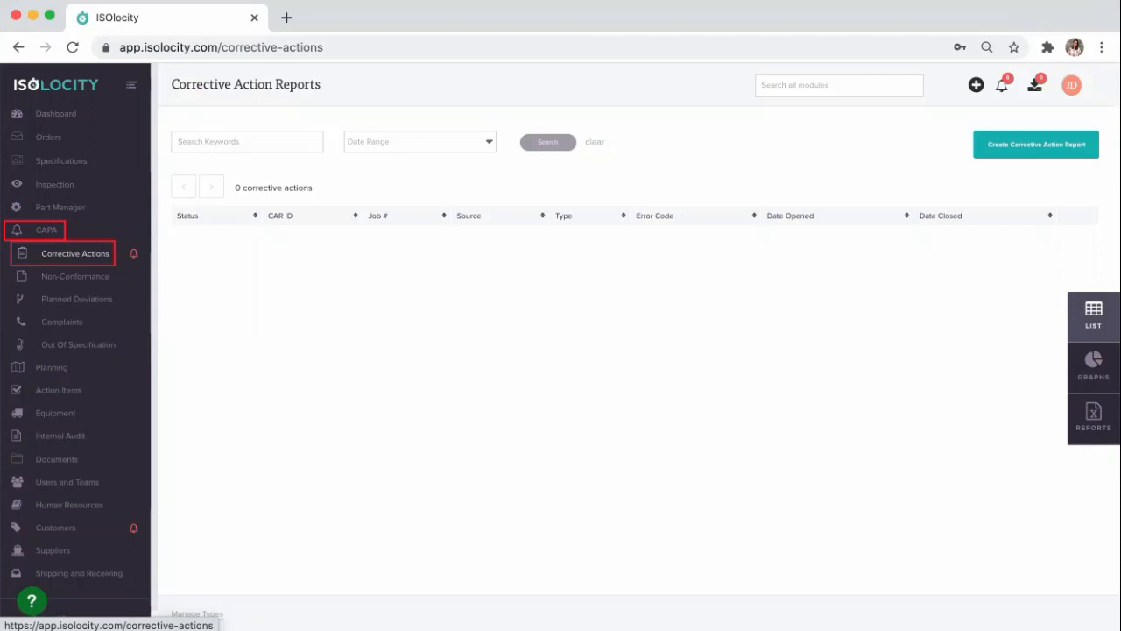
pyautogui.click(1034, 149)
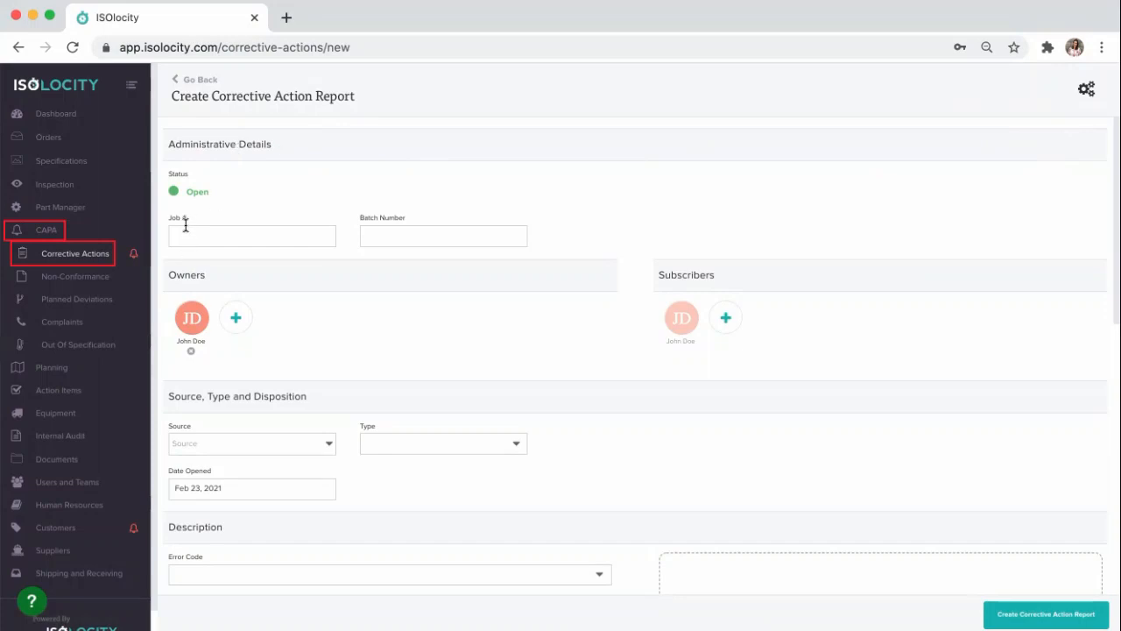
# Step: Examine the editable Administrative Details heading, the Corrective Actions settings and the help text for the Description field
pyautogui.click(282, 148)
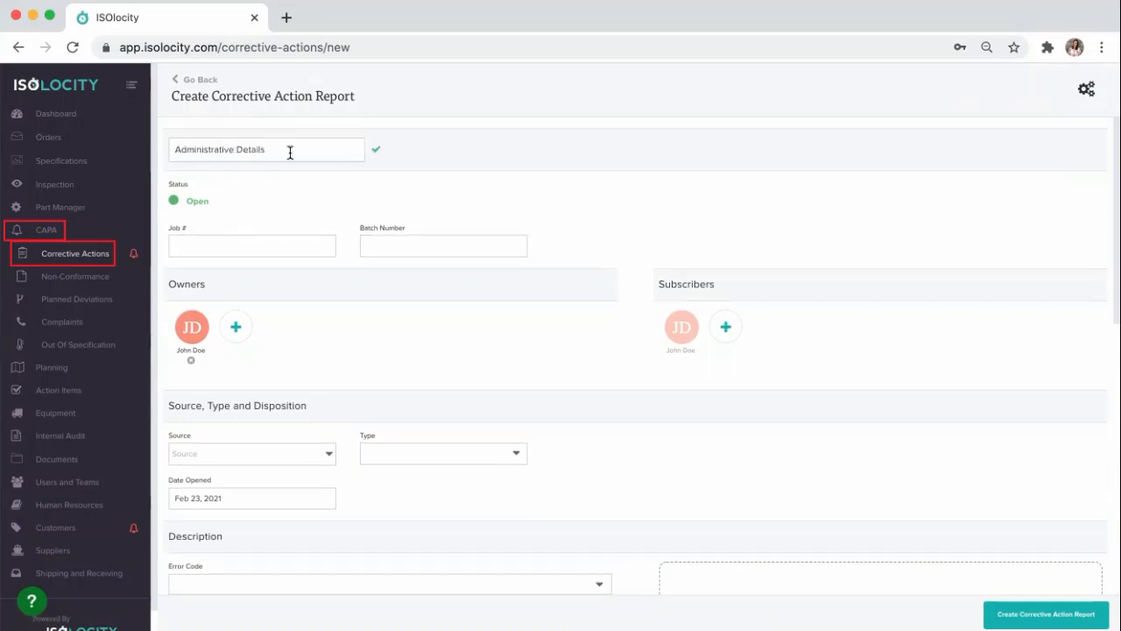
pyautogui.click(377, 156)
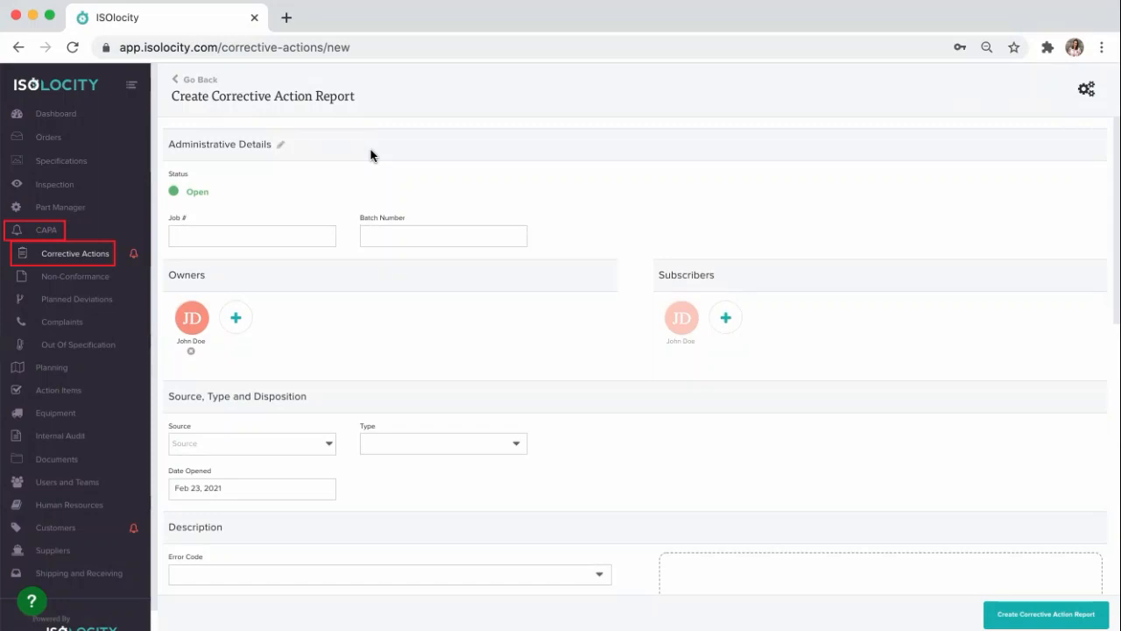
pyautogui.click(1087, 91)
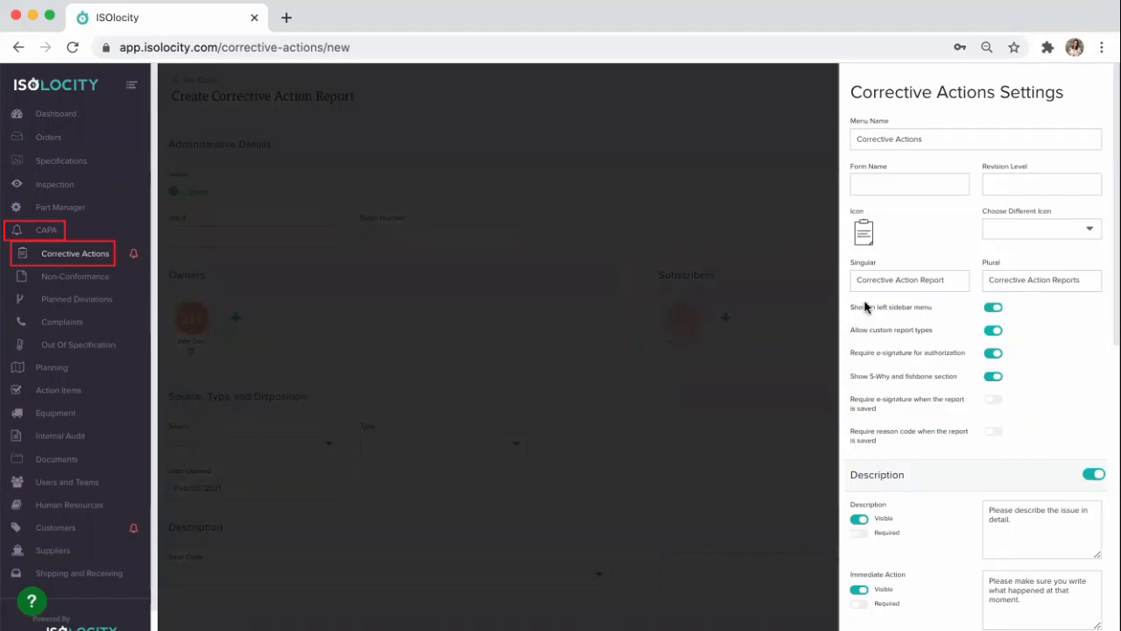
pyautogui.scroll(-5, 934, 375)
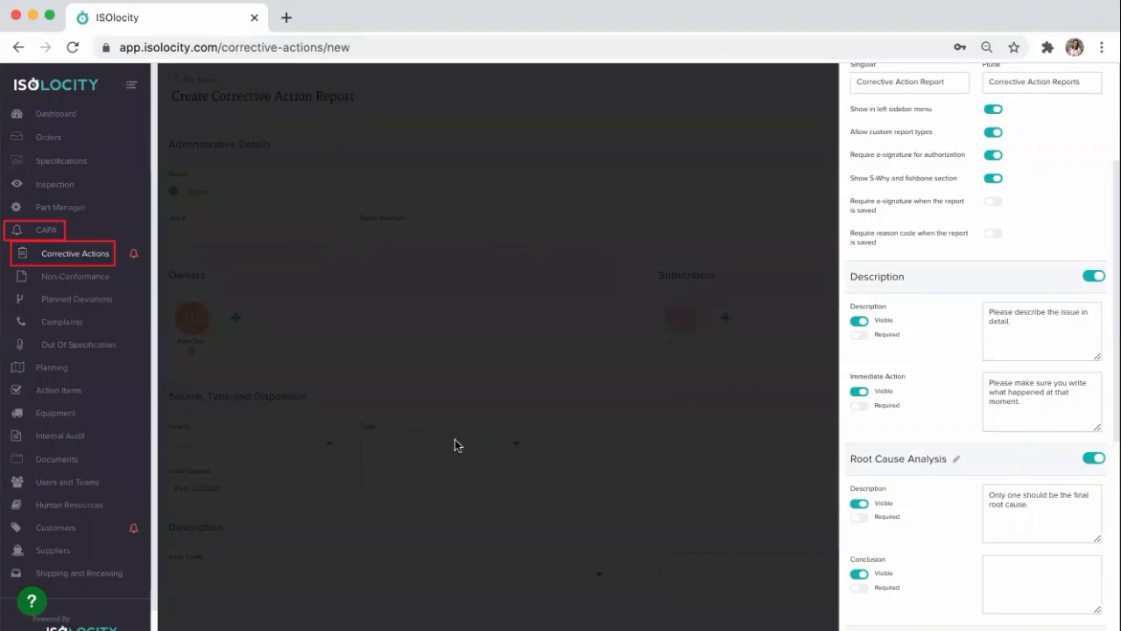
pyautogui.click(517, 407)
pyautogui.scroll(-3, 517, 408)
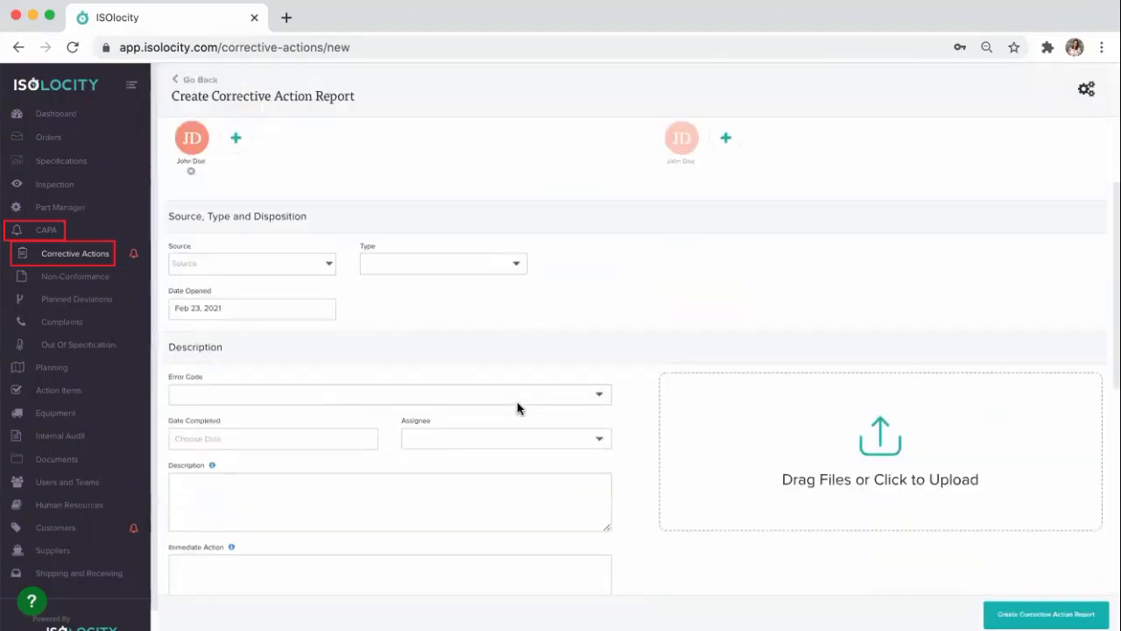
pyautogui.moveTo(214, 415)
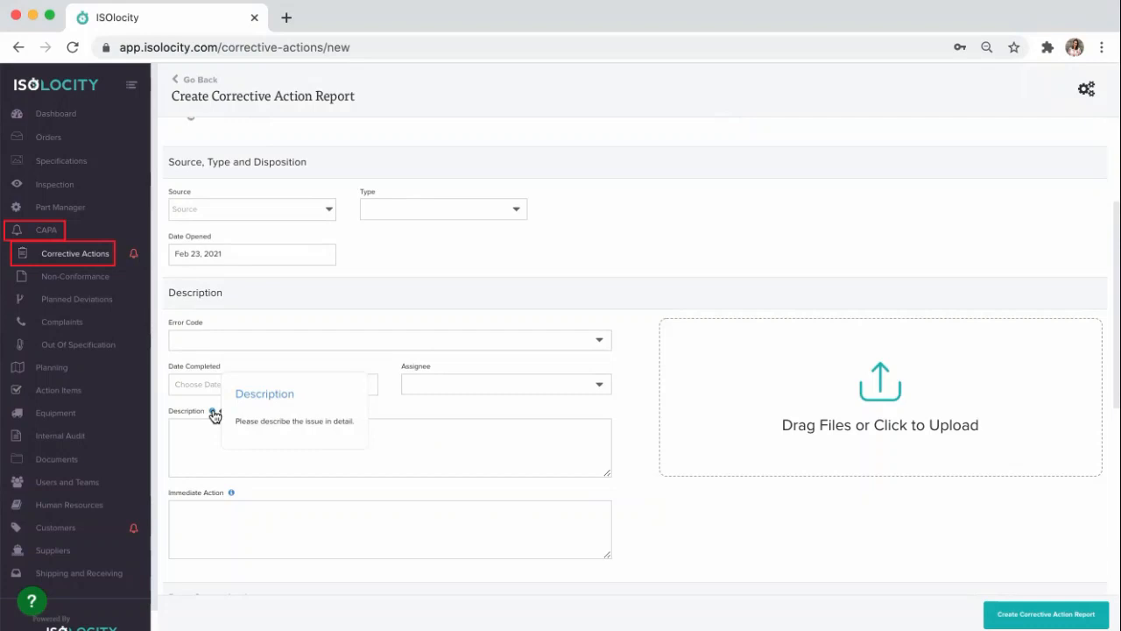
pyautogui.scroll(3, 453, 326)
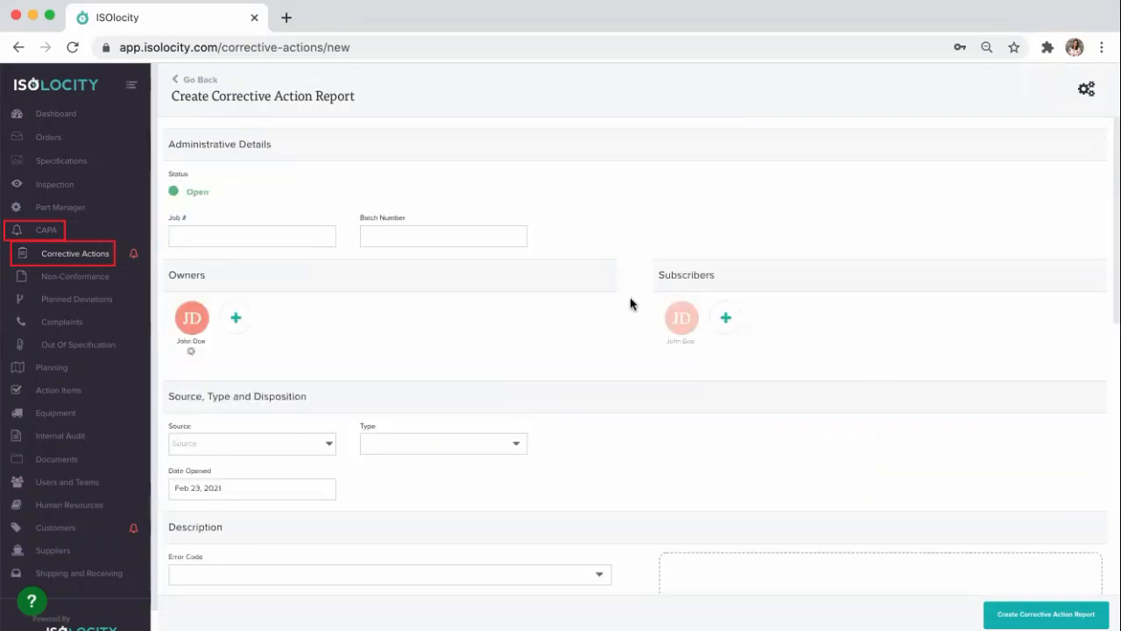
# Step: Enter job number 001 and batch number PRO-56125, and create the corrective action report
pyautogui.click(267, 240)
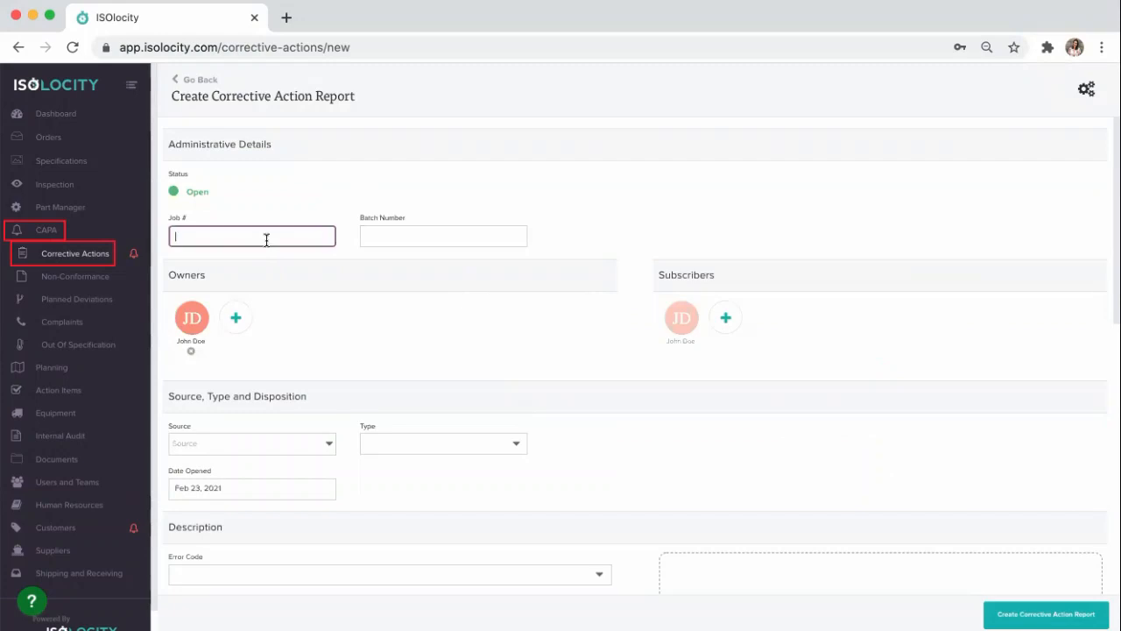
pyautogui.write('001')
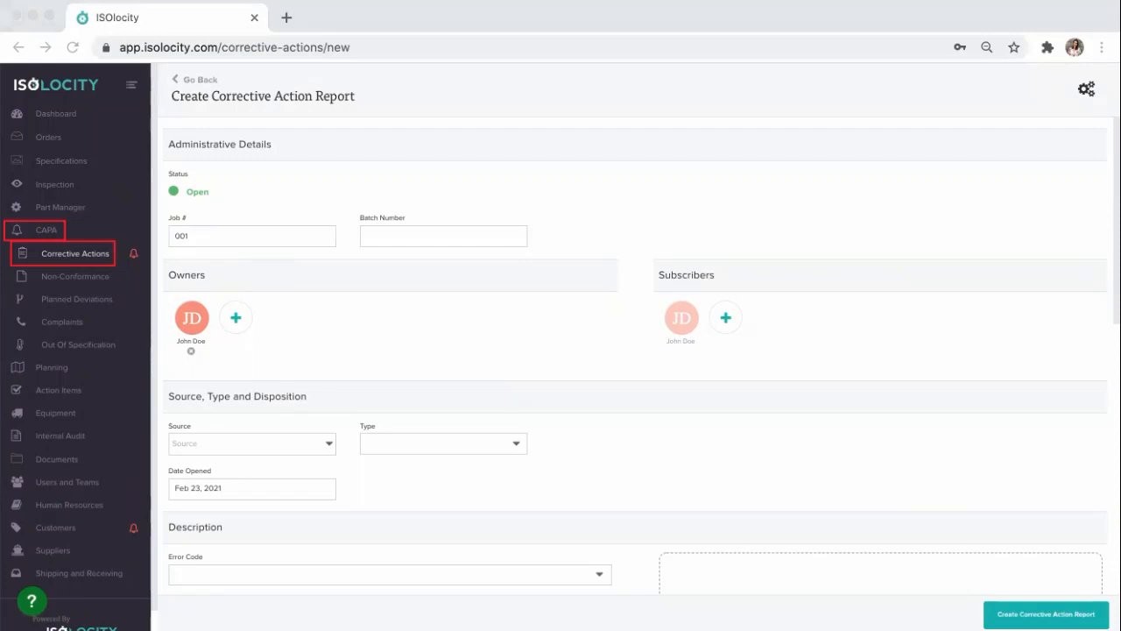
pyautogui.click(421, 234)
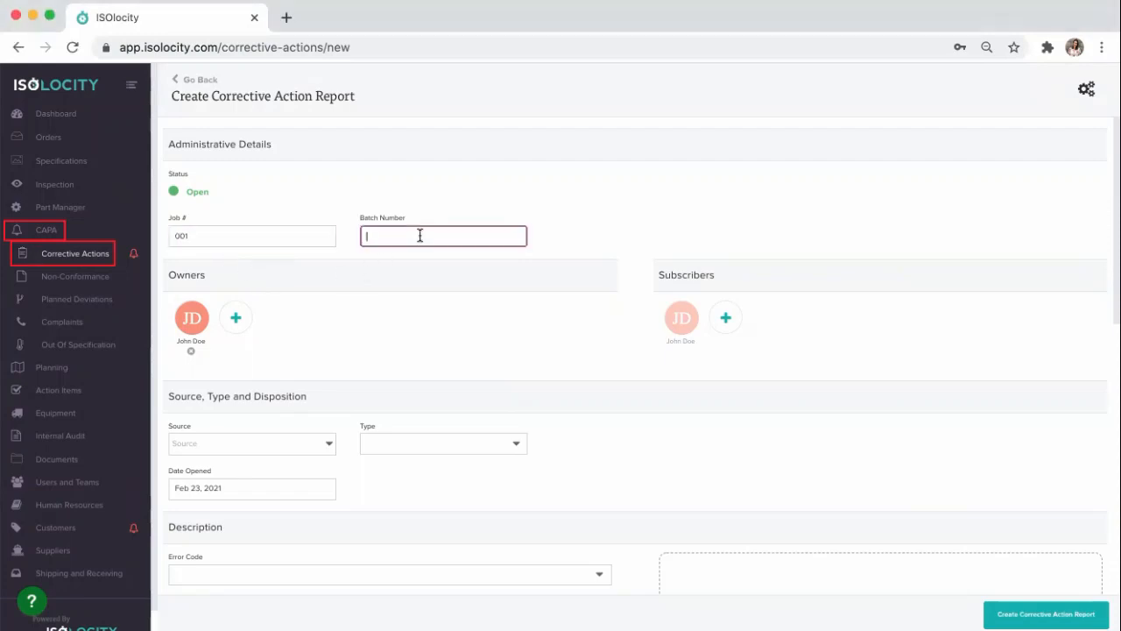
pyautogui.write('PRO-56125')
pyautogui.click(1039, 611)
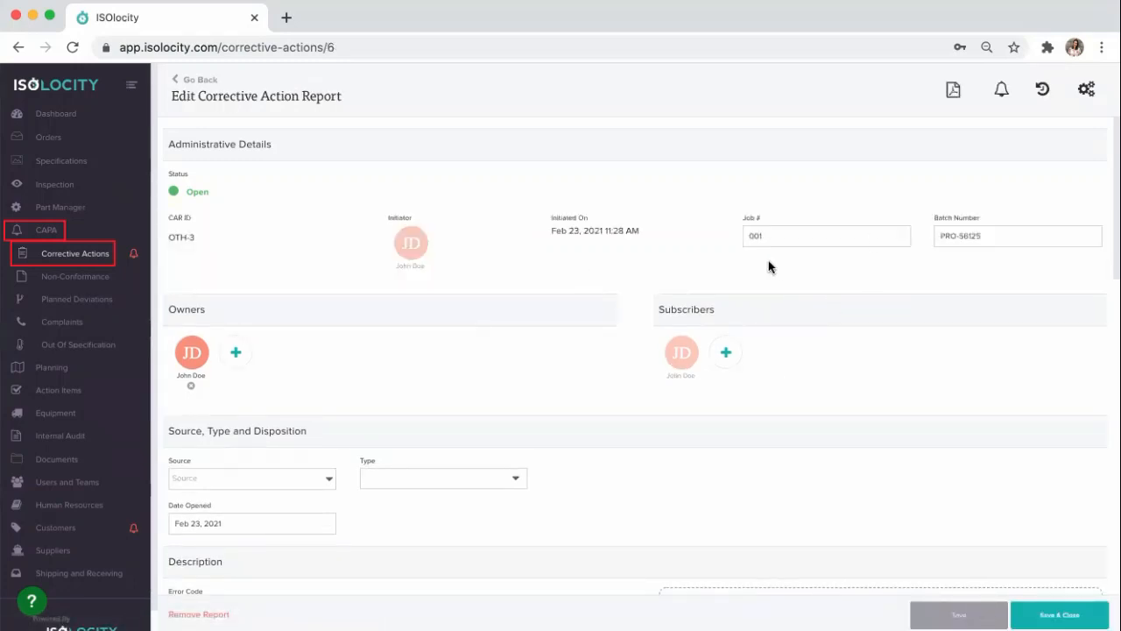
# Step: Set the report's source to Internal and its type to Non-Conformance, and save the changes
pyautogui.scroll(-1, 489, 336)
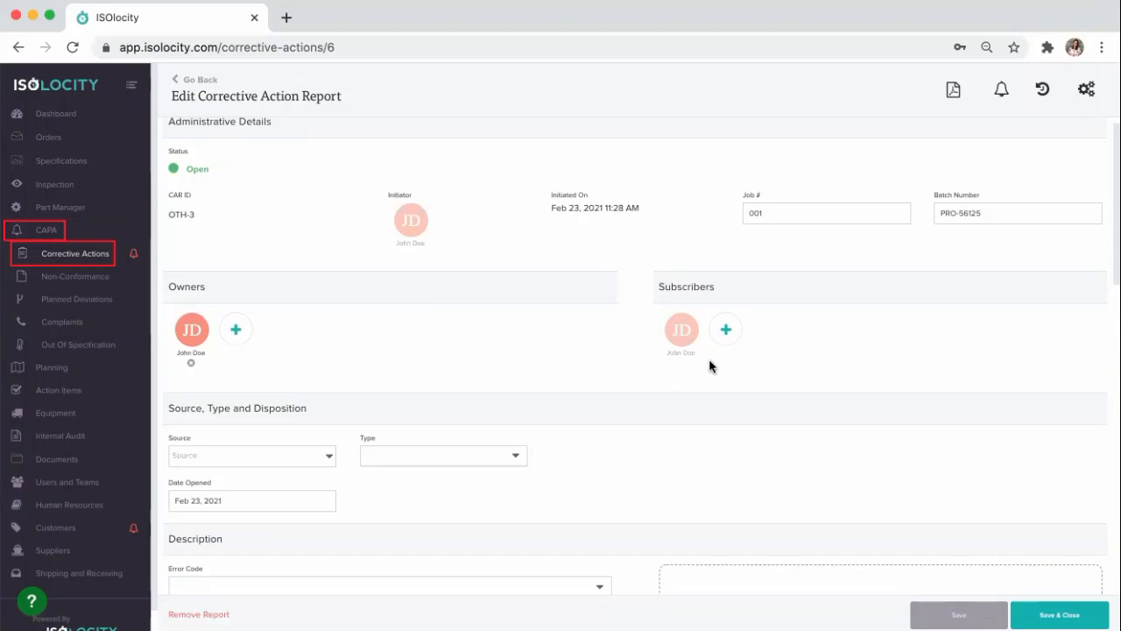
pyautogui.scroll(-2, 663, 406)
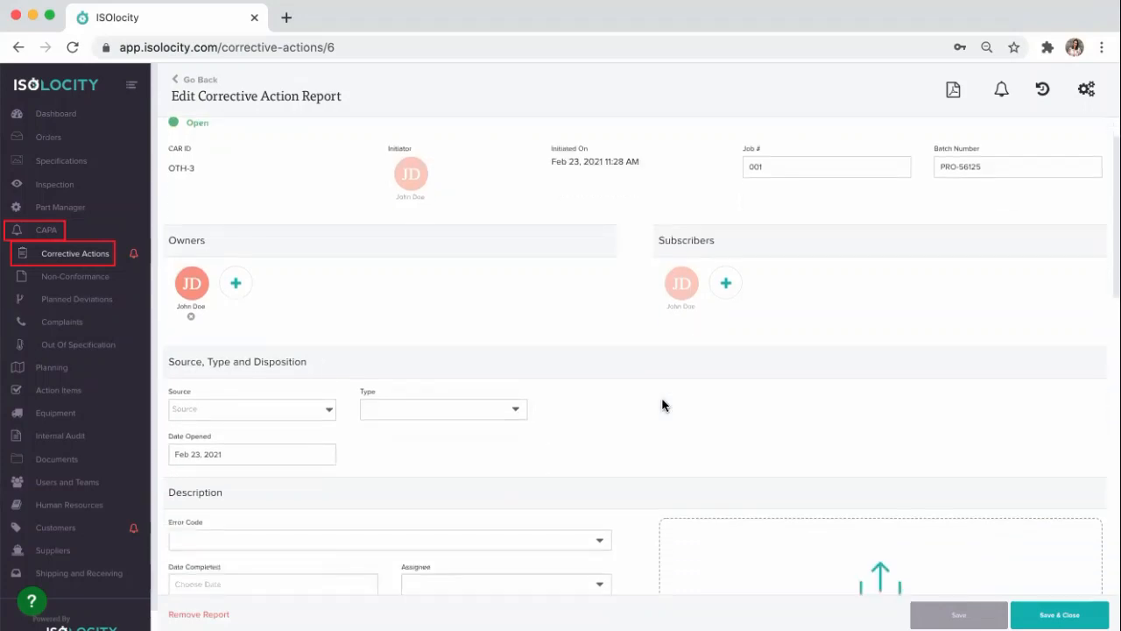
pyautogui.scroll(-2, 662, 405)
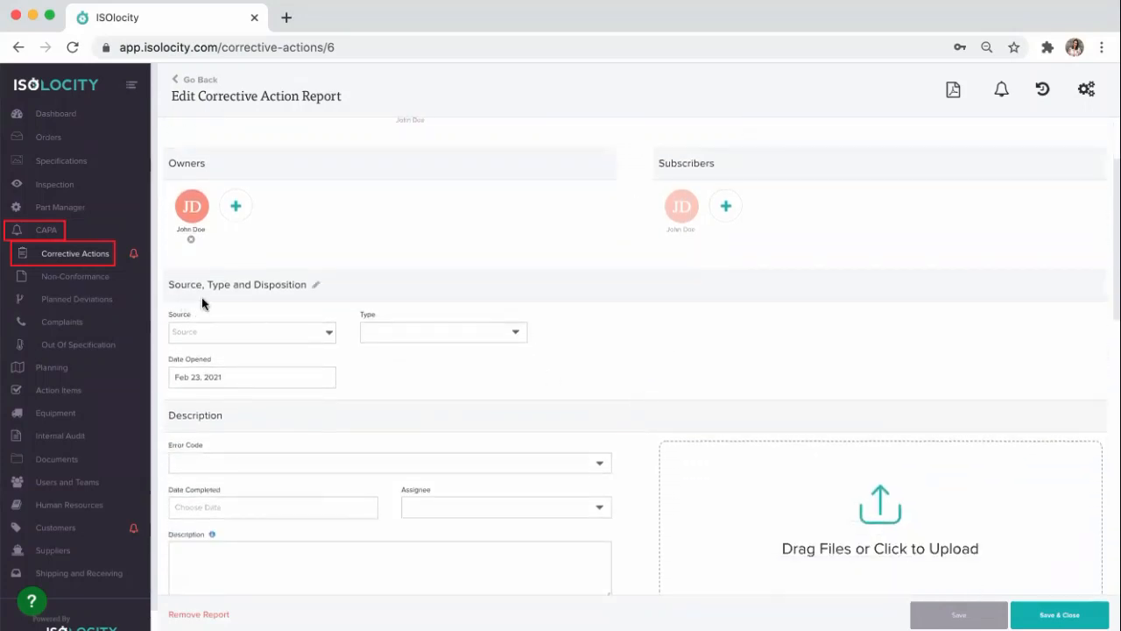
pyautogui.click(268, 334)
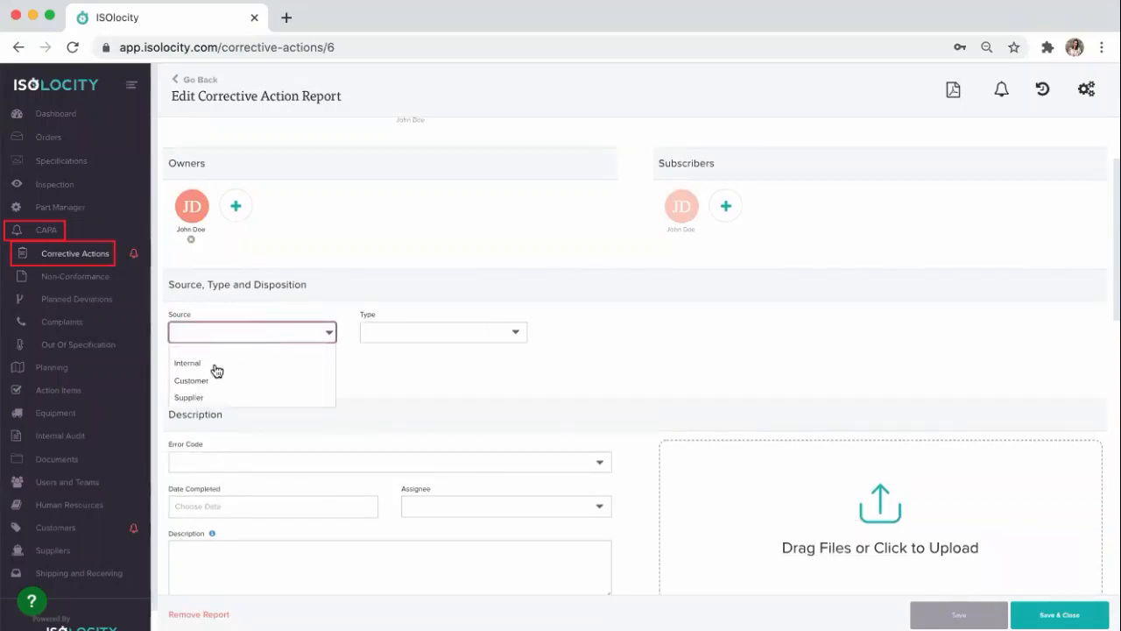
pyautogui.click(217, 364)
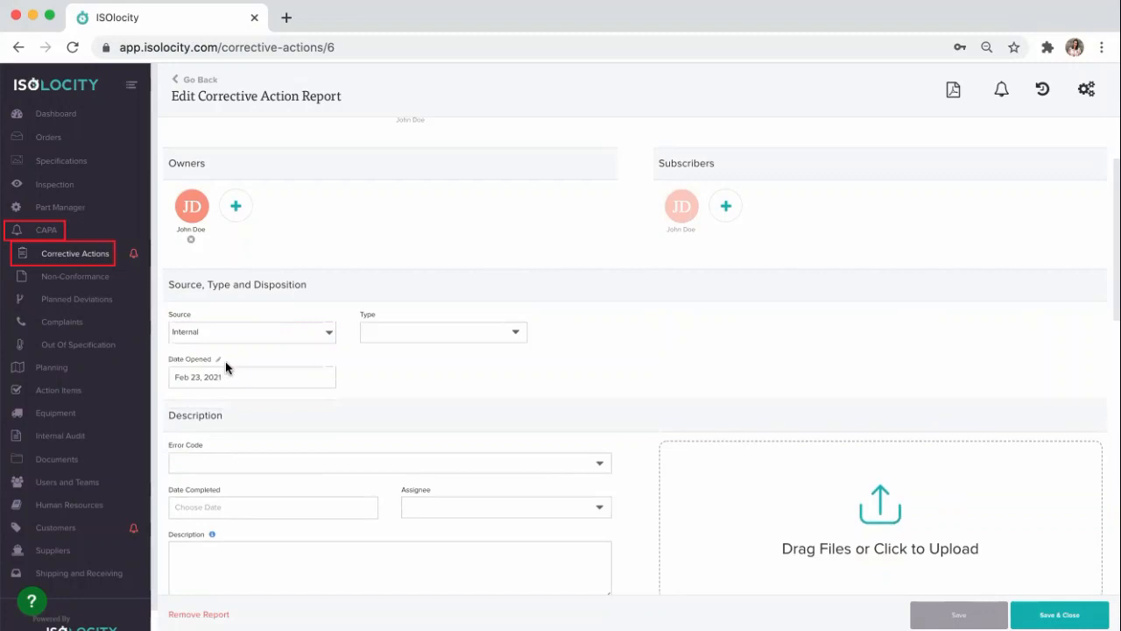
pyautogui.click(443, 337)
pyautogui.write('non')
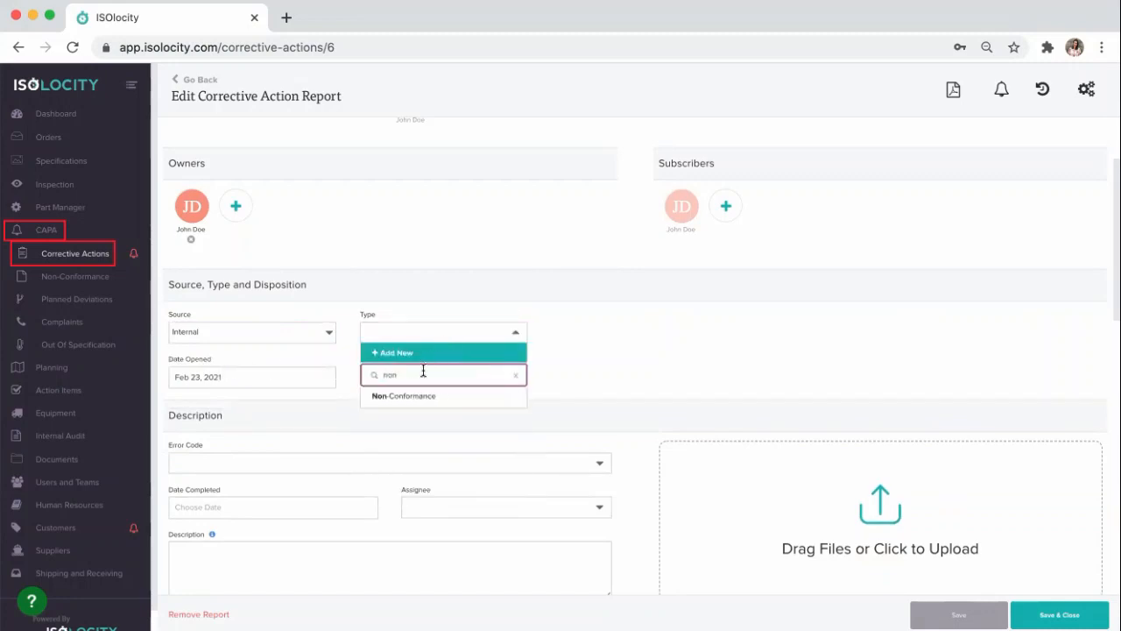
pyautogui.click(401, 396)
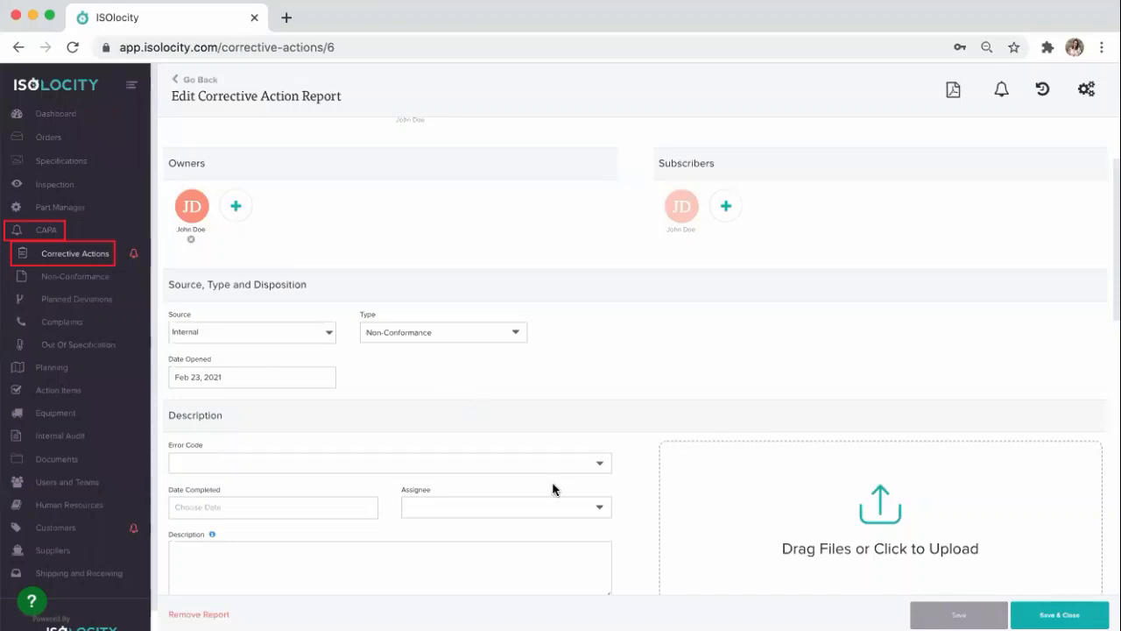
pyautogui.click(959, 614)
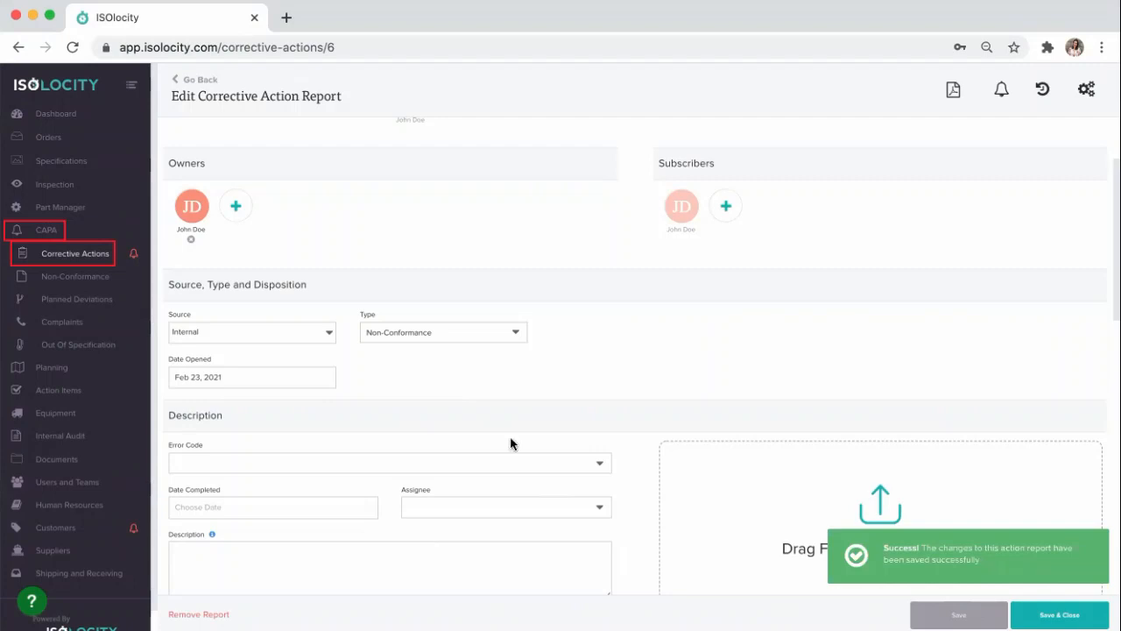
# Step: In the Description section, choose error code 01 - Contamination, completion date Feb 23, 2021, and the report owner as assignee
pyautogui.scroll(-3, 565, 410)
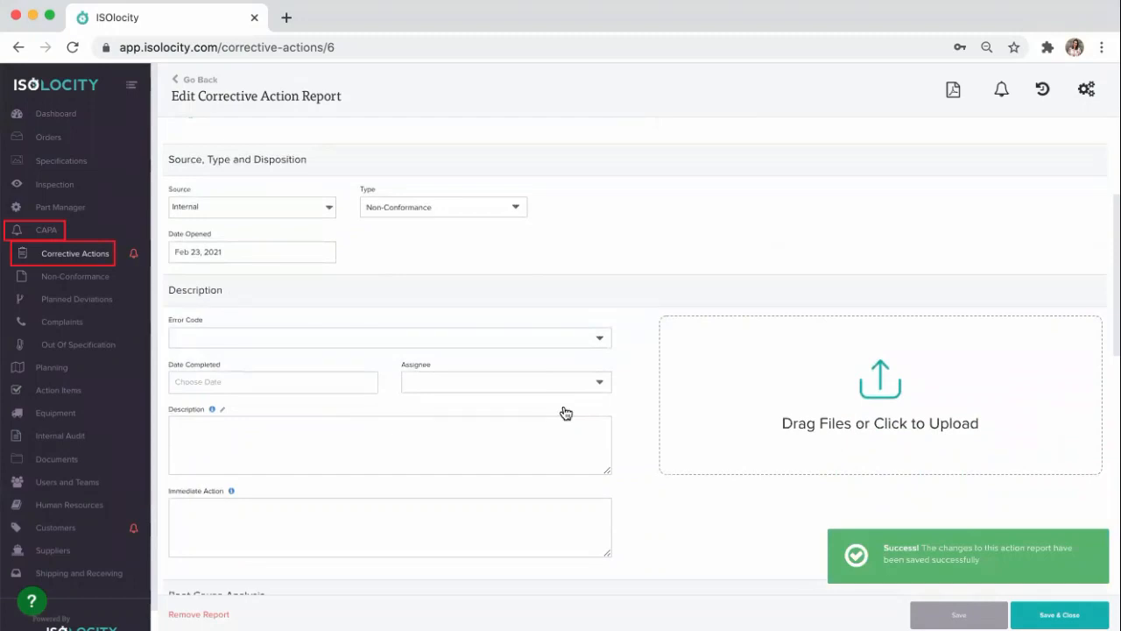
pyautogui.click(453, 344)
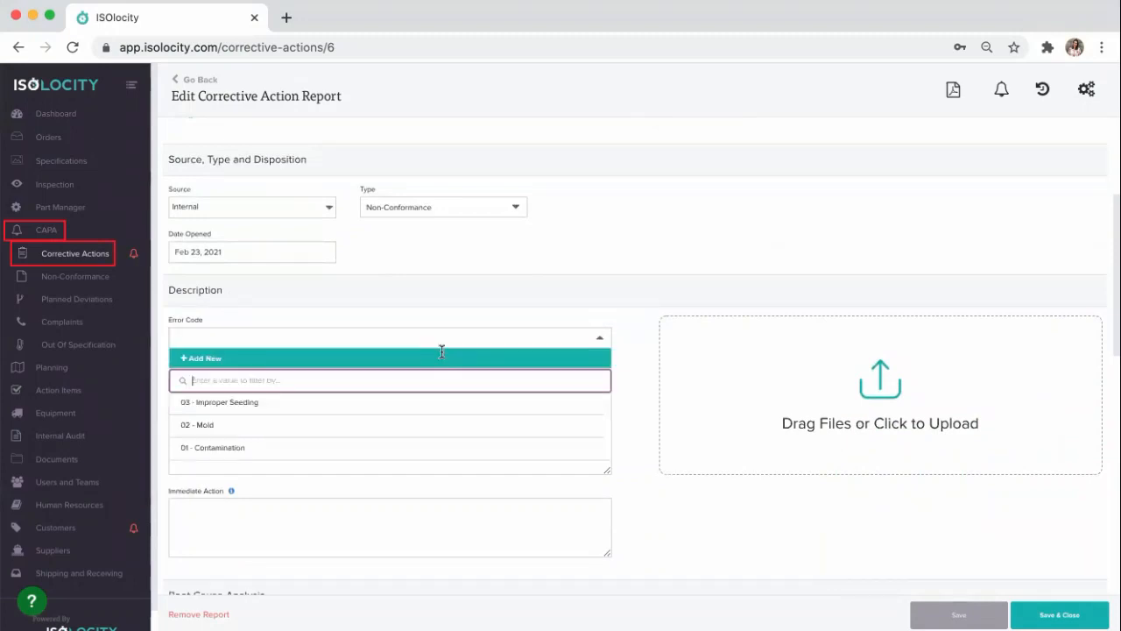
pyautogui.click(213, 448)
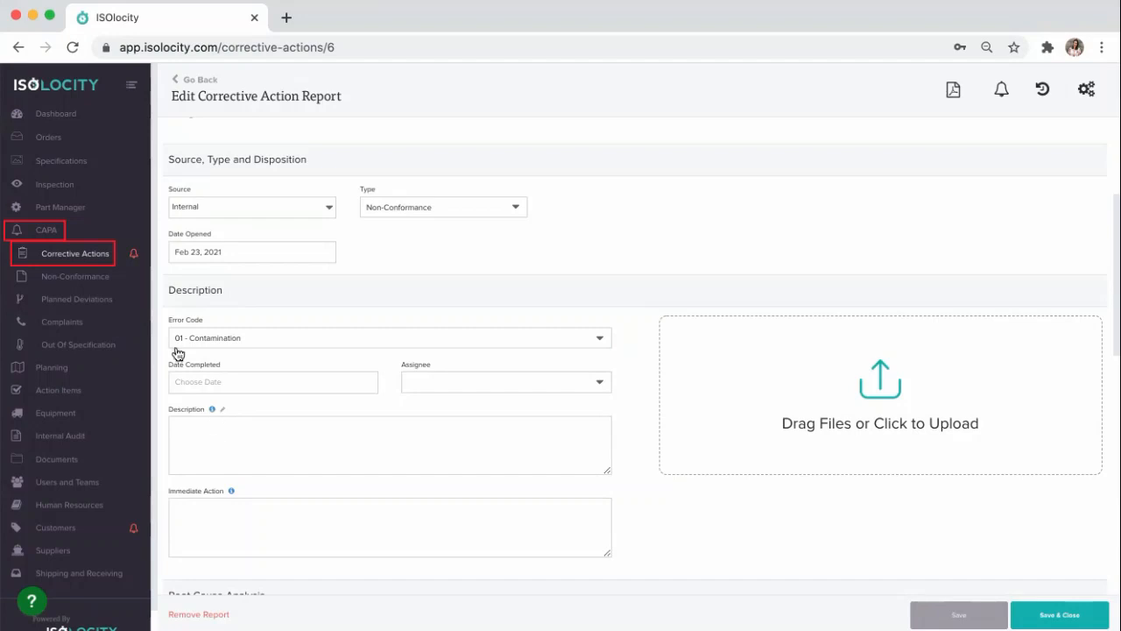
pyautogui.click(209, 379)
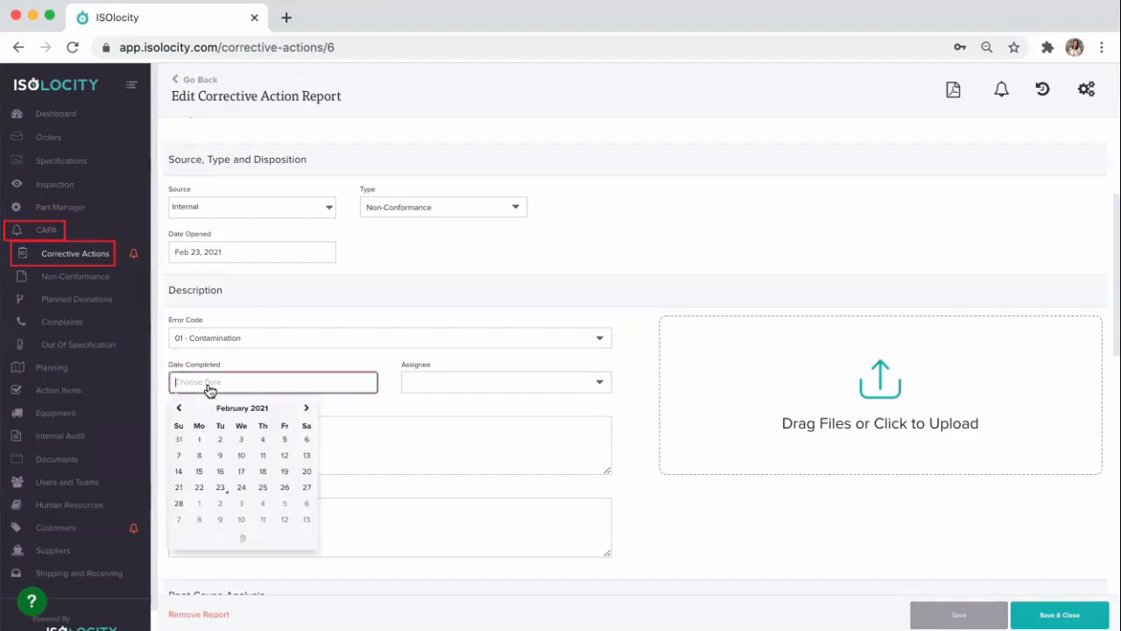
pyautogui.click(220, 485)
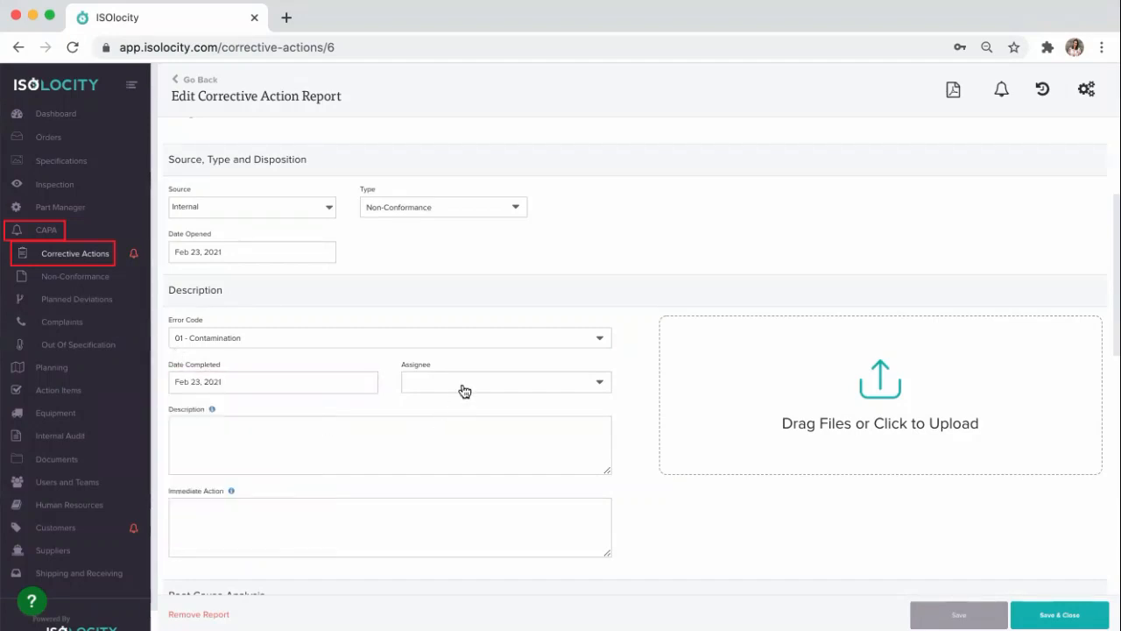
pyautogui.click(463, 386)
pyautogui.click(461, 447)
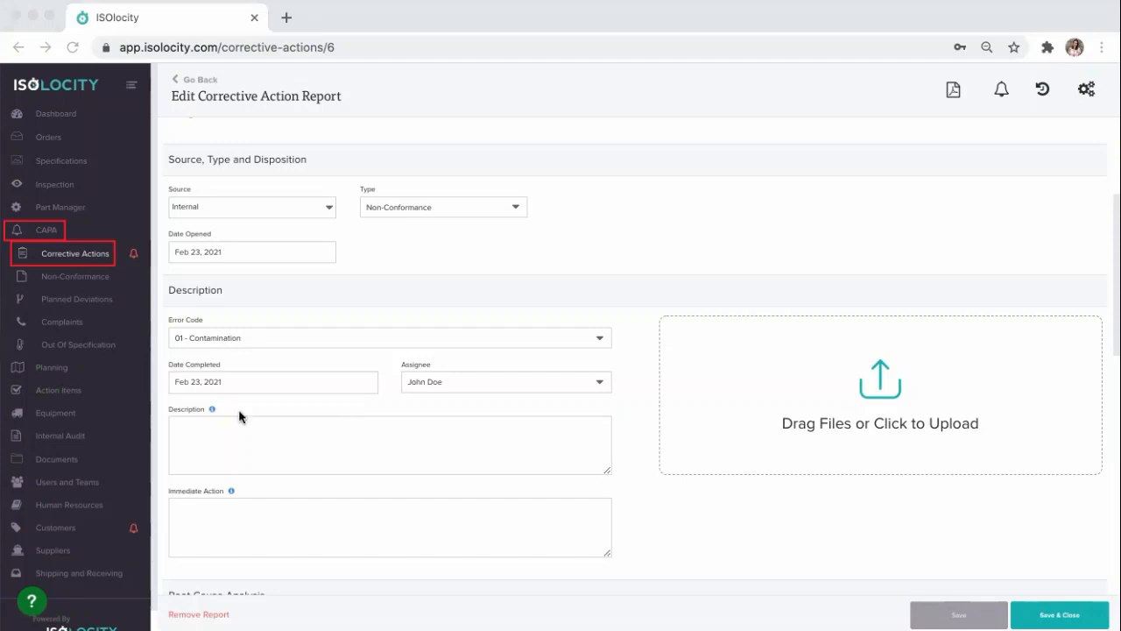
# Step: Enter the description "Bacteria growth found in Batch PRO-56125. The bacteria are considered harmful to consumers as per health guidelines."
pyautogui.click(232, 435)
pyautogui.write('Bacteria growth found in Batch PRO-56125. The bacteria are considered harmful to consumers as per health guidelines.')
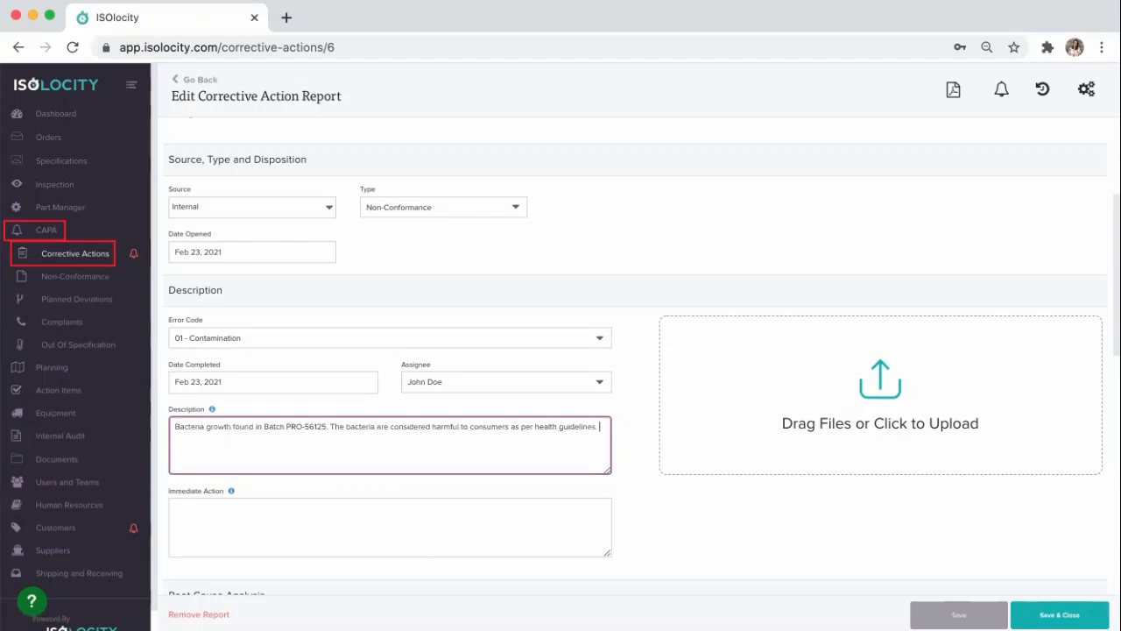
# Step: Enter the immediate action "Isolated batch from rest of facility to ensure the bacteria does not spread to other crops." and save the report
pyautogui.press('super+Tab')
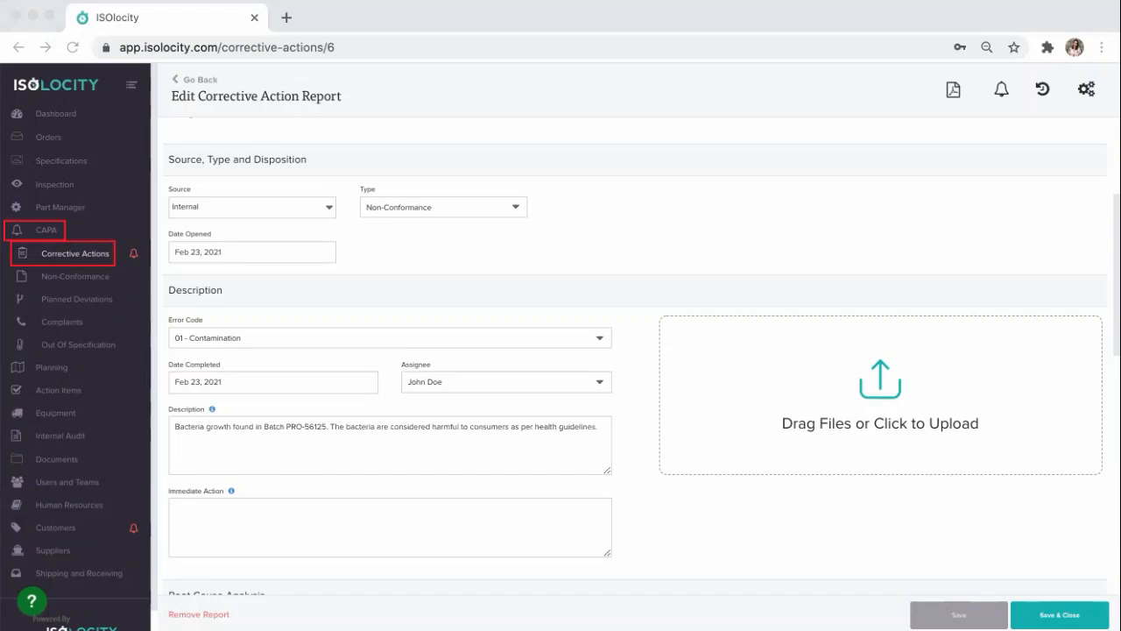
pyautogui.press('super+Tab')
pyautogui.click(281, 518)
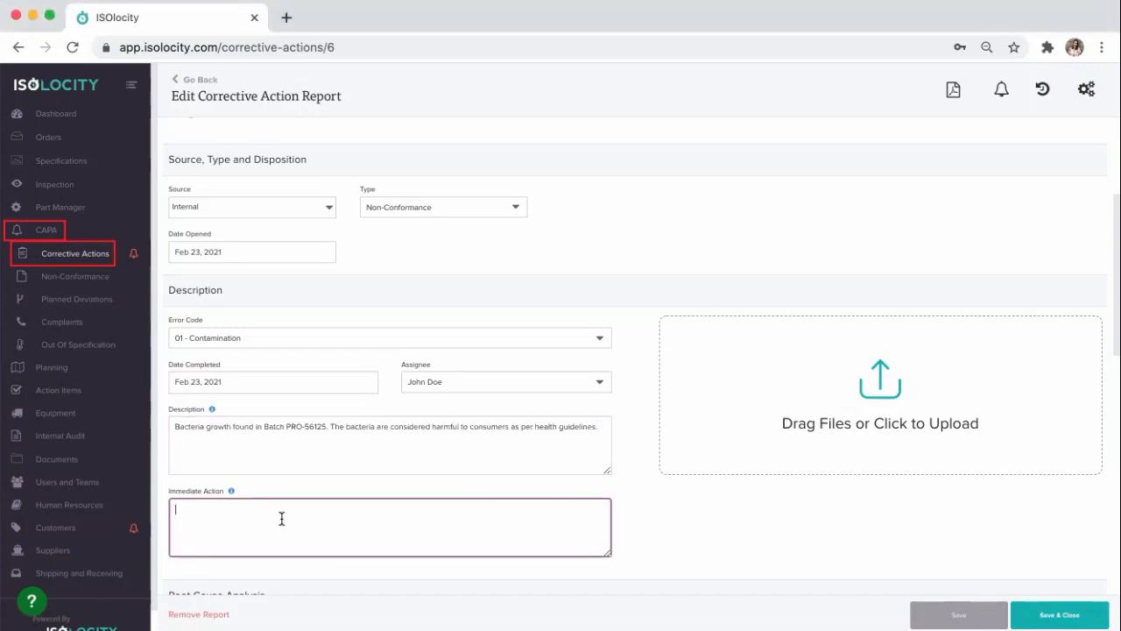
pyautogui.write('Isolated batch from rest of facility to ensure the bacteria does not spread to other crops.')
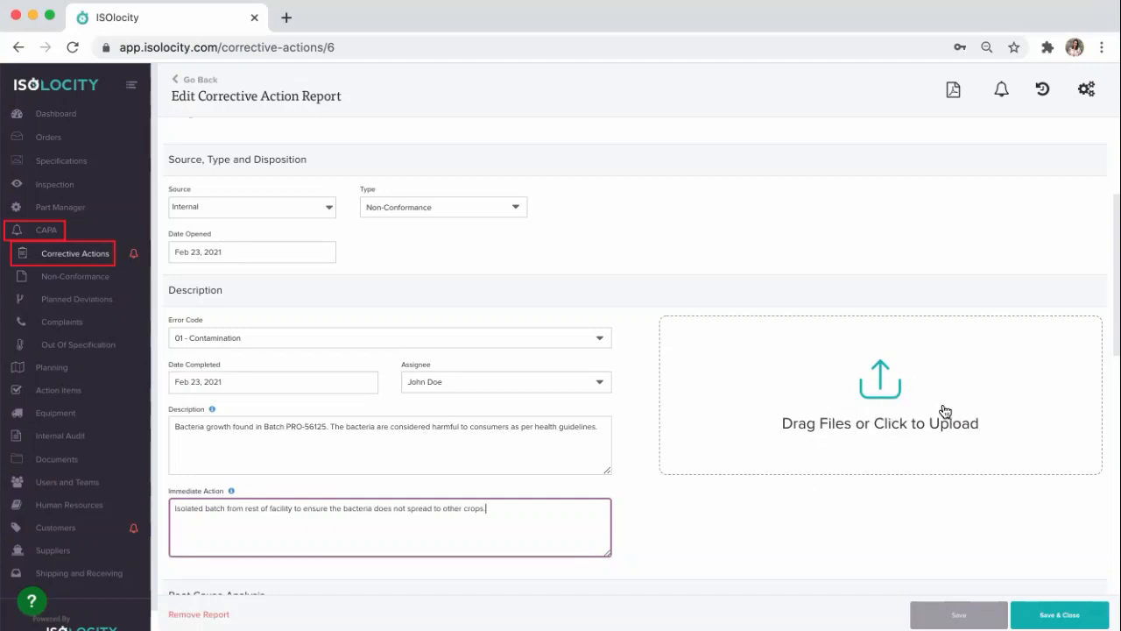
pyautogui.click(959, 614)
# Step: Set the date the root cause occurred to Feb 23, 2021 in the Root Cause Analysis section
pyautogui.scroll(-1, 685, 486)
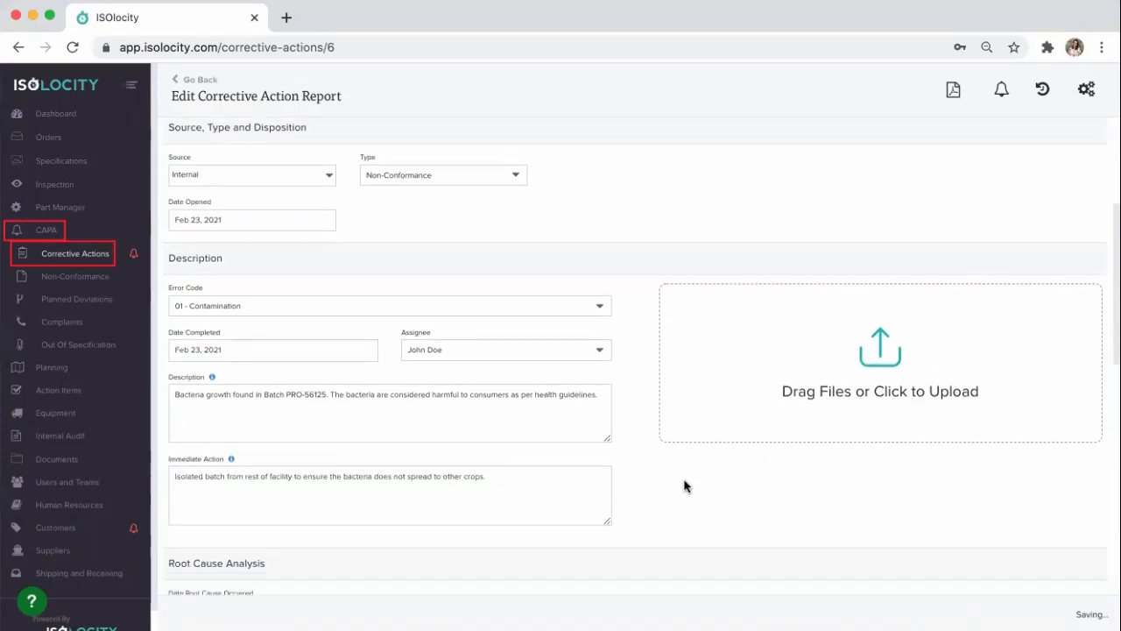
pyautogui.scroll(-5, 685, 486)
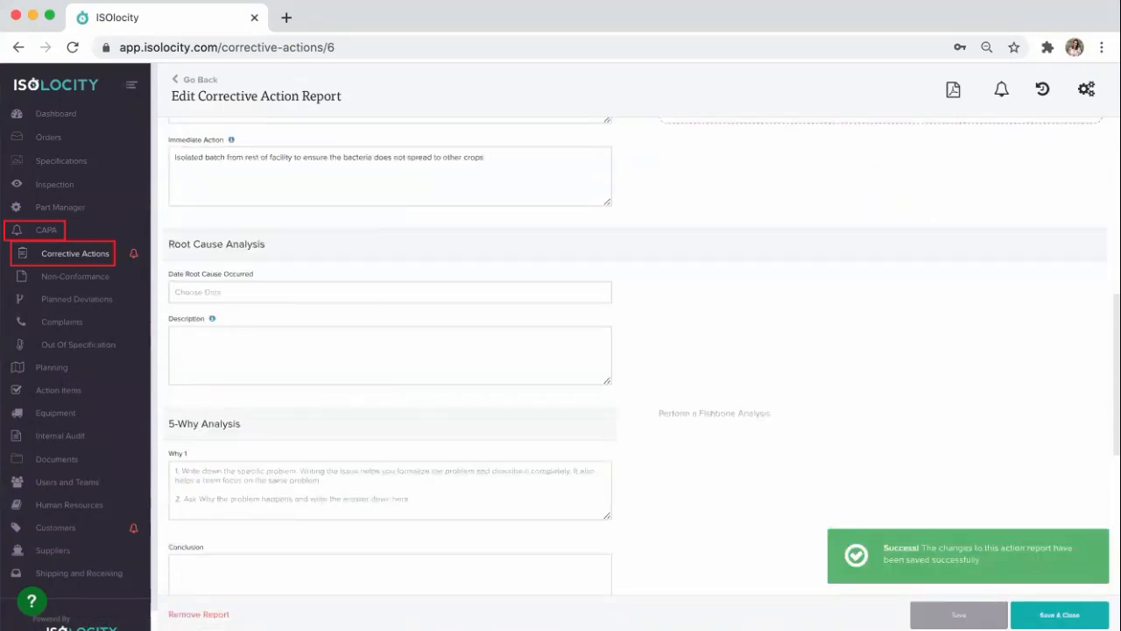
pyautogui.click(218, 294)
pyautogui.click(219, 397)
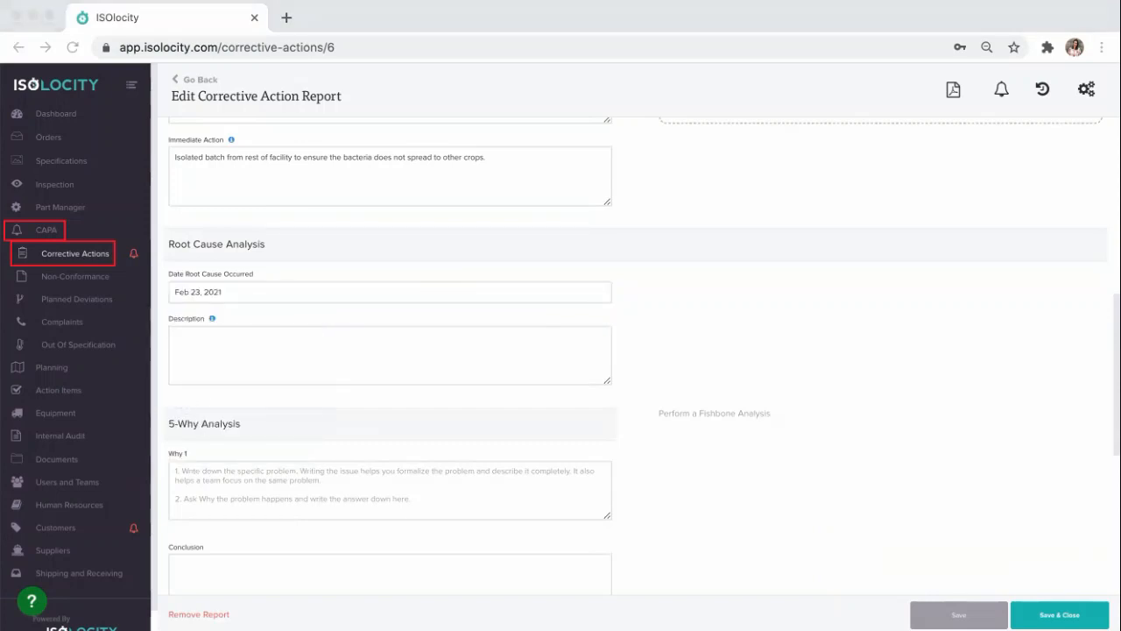
# Step: Enter the root cause description "Root cause being done with 5 whys to determine how this happened"
pyautogui.click(283, 349)
pyautogui.click(216, 352)
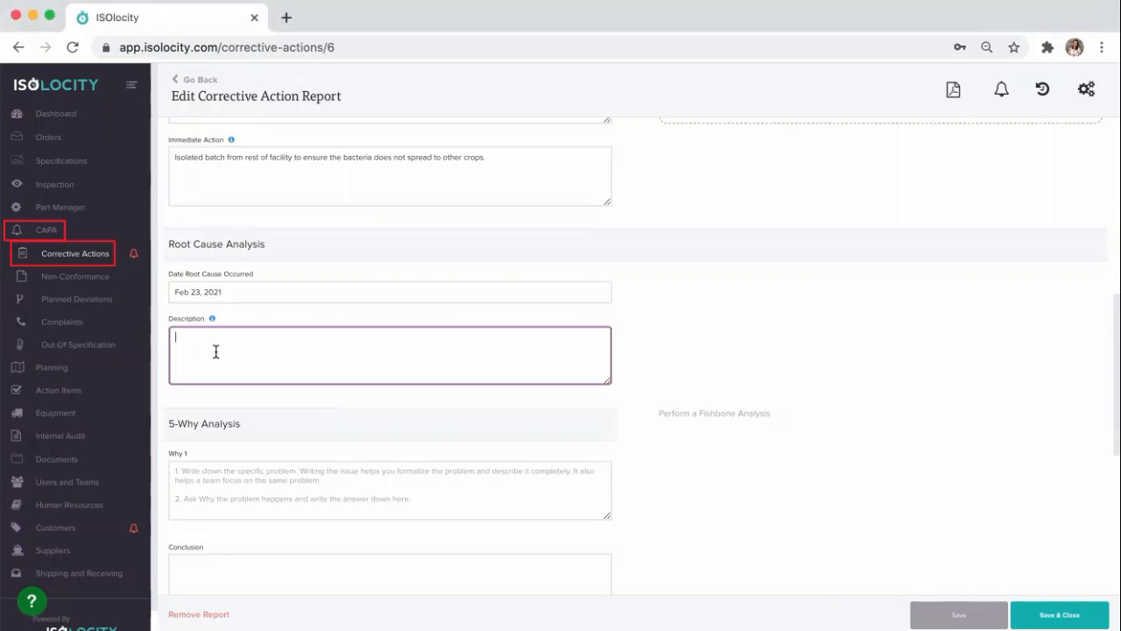
pyautogui.write('Root cause being done with 5 whys to determine how this happened')
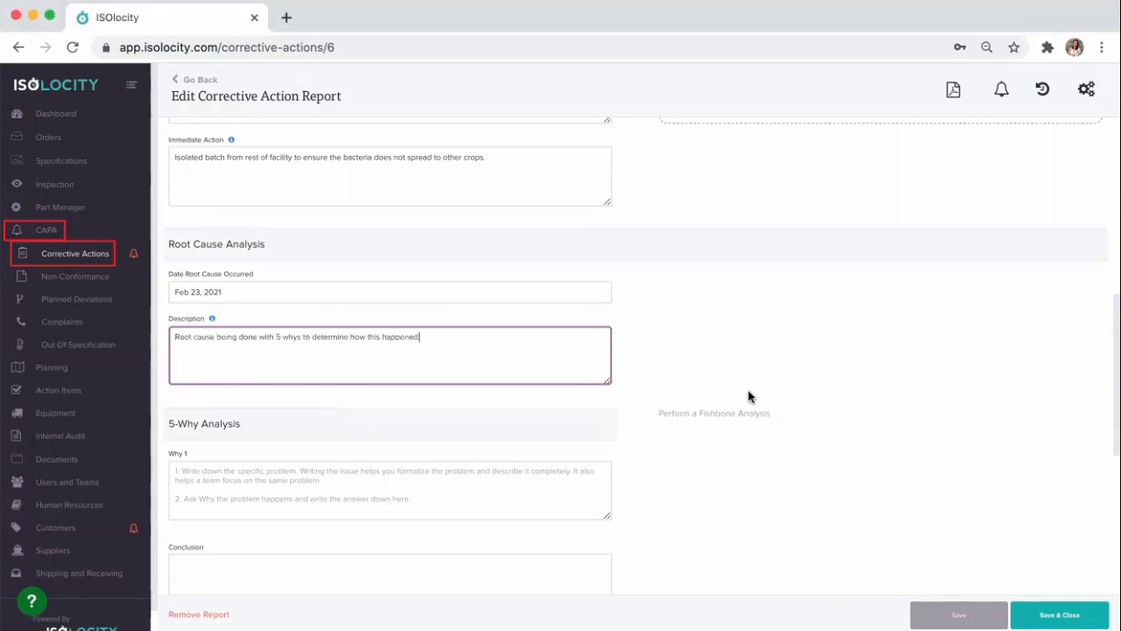
# Step: In the 5-Why Analysis, answer Why 1 with "Bacteria contaminated crop" and Why 2 with "Bacteria was let into facility"
pyautogui.scroll(-1, 411, 421)
pyautogui.scroll(-1, 410, 420)
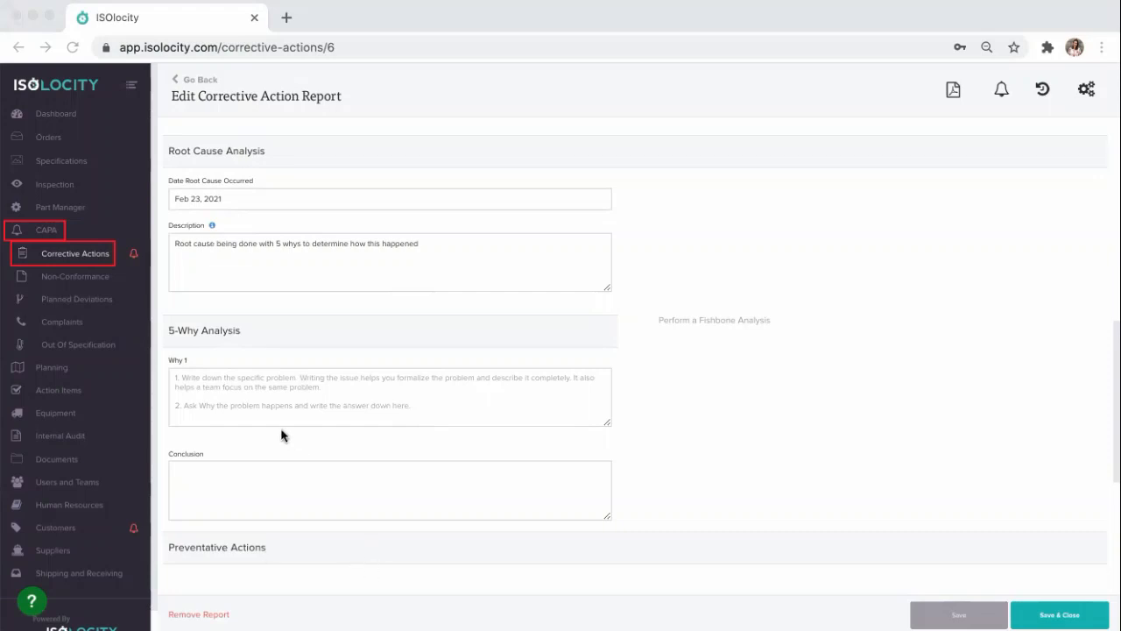
pyautogui.click(276, 394)
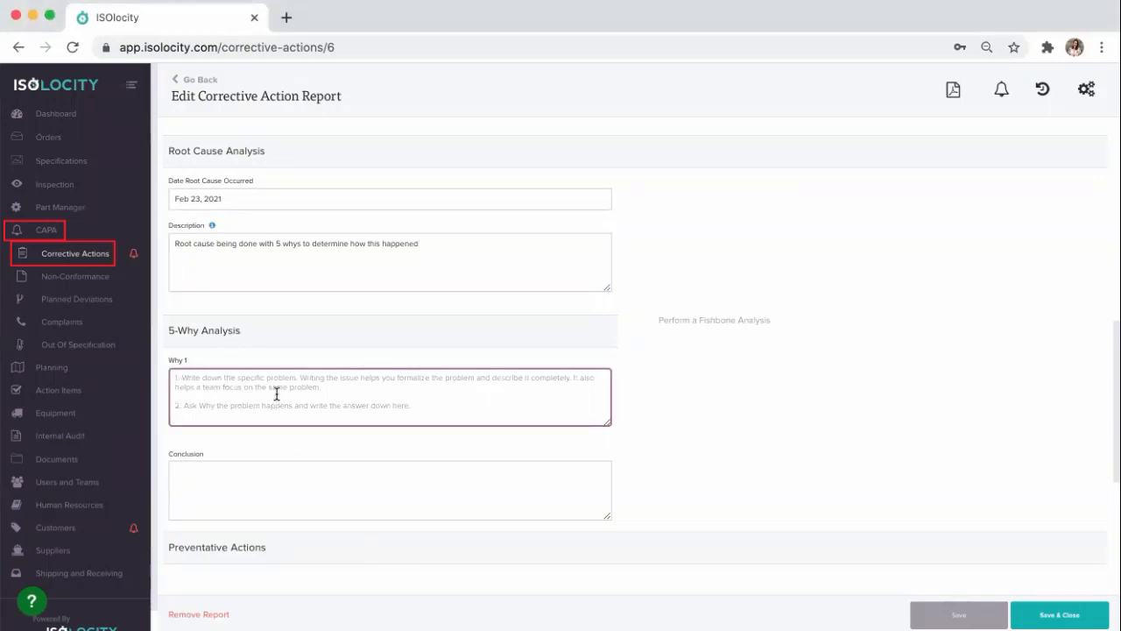
pyautogui.write('Bacteria contaminated crop')
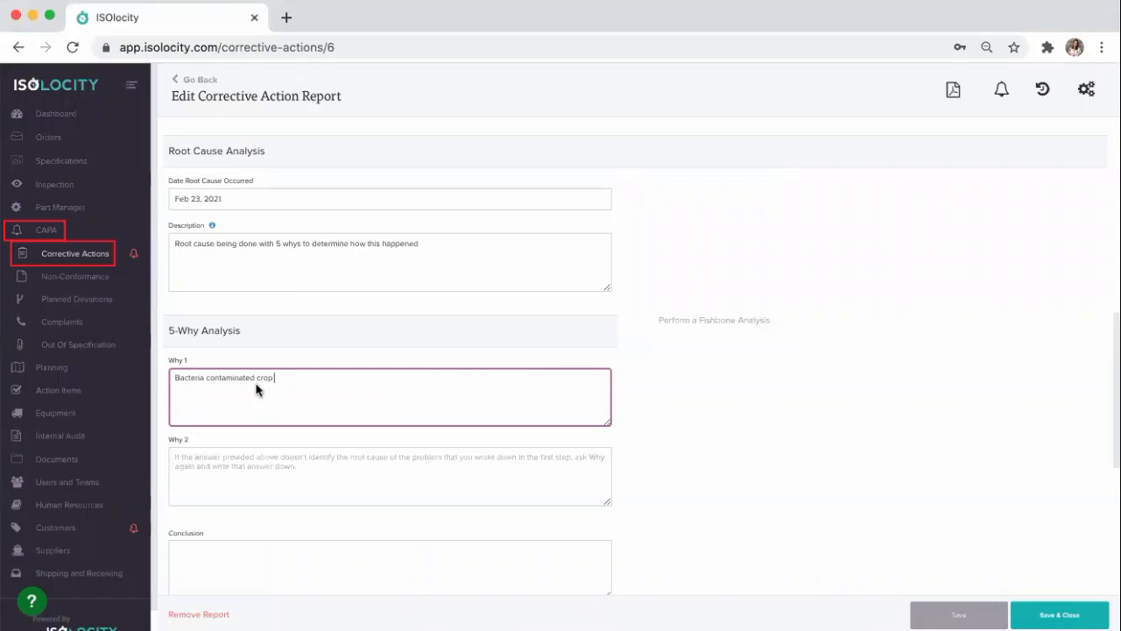
pyautogui.press('super+Tab')
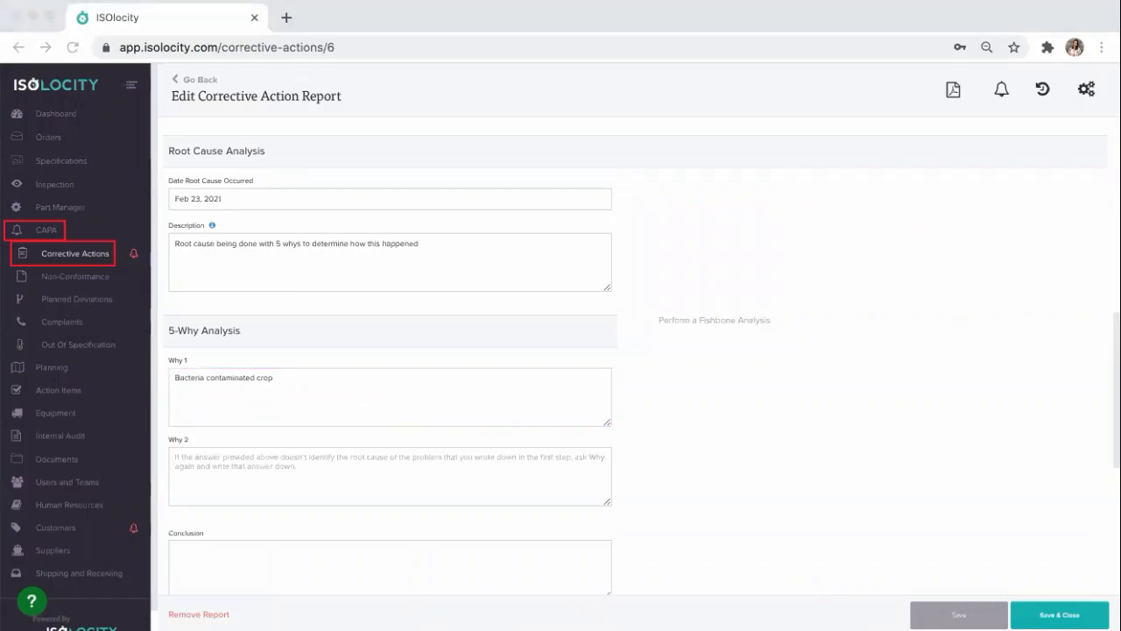
pyautogui.click(270, 467)
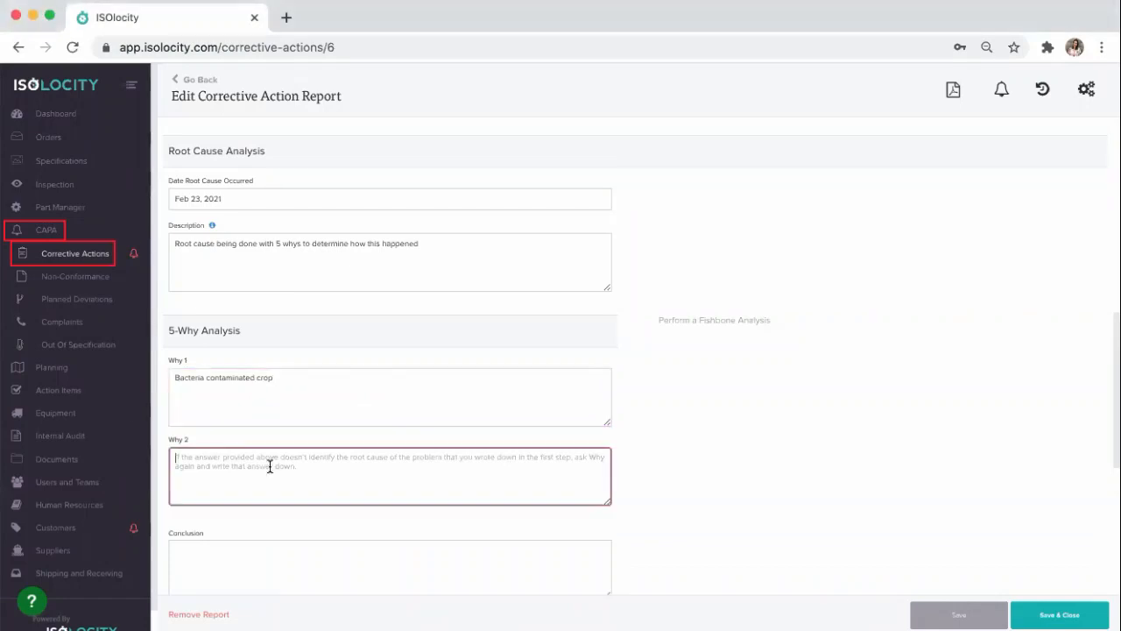
pyautogui.write('Bacteria was let into facility')
# Step: Answer Why 3 of the 5-Why Analysis with "Potentially through cell phone's of staff"
pyautogui.scroll(-5, 269, 471)
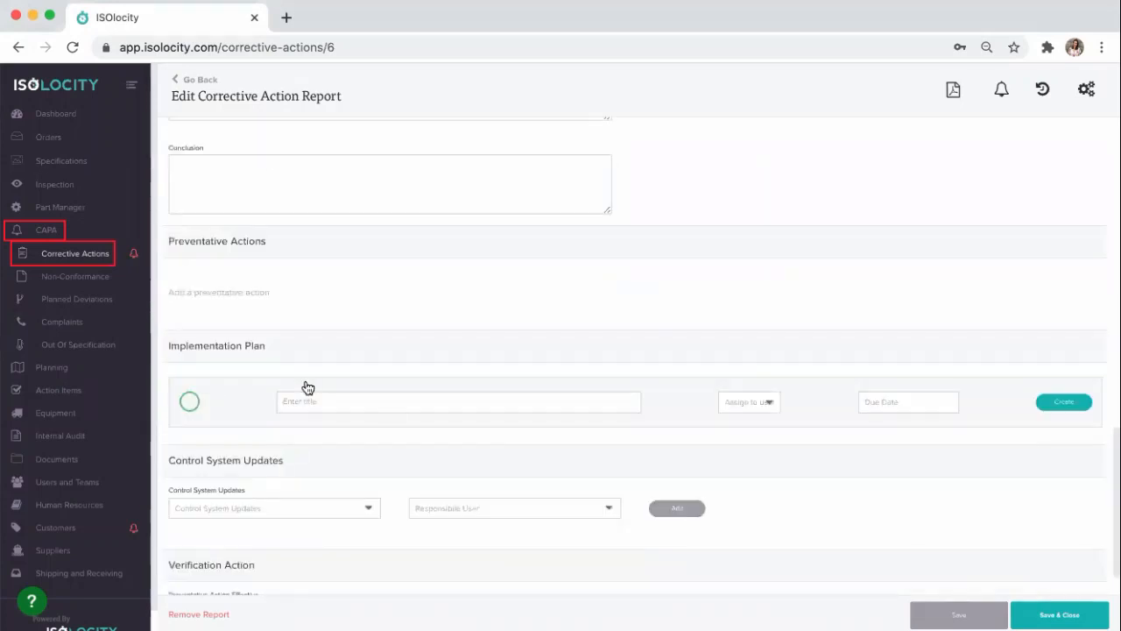
pyautogui.scroll(2, 305, 385)
pyautogui.press('super+Tab')
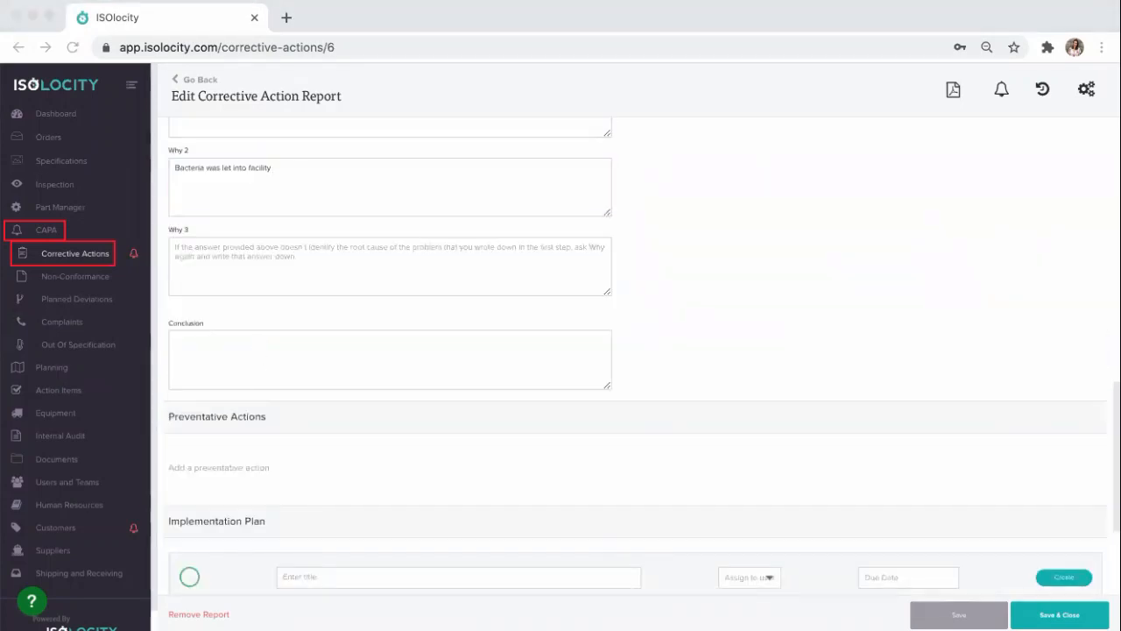
pyautogui.click(281, 270)
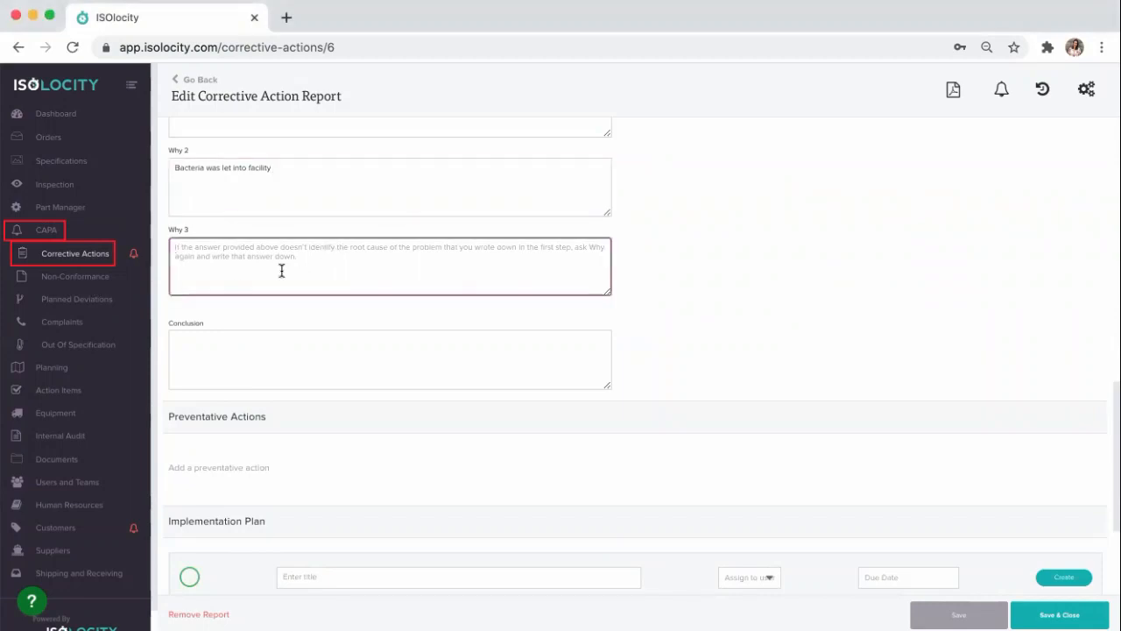
pyautogui.write("Potentially through cell phone's of staff")
# Step: Answer Why 4 with "Check for proper attire and sanitation but do not check if cell phone on hand going into growing area."
pyautogui.press('super+Tab')
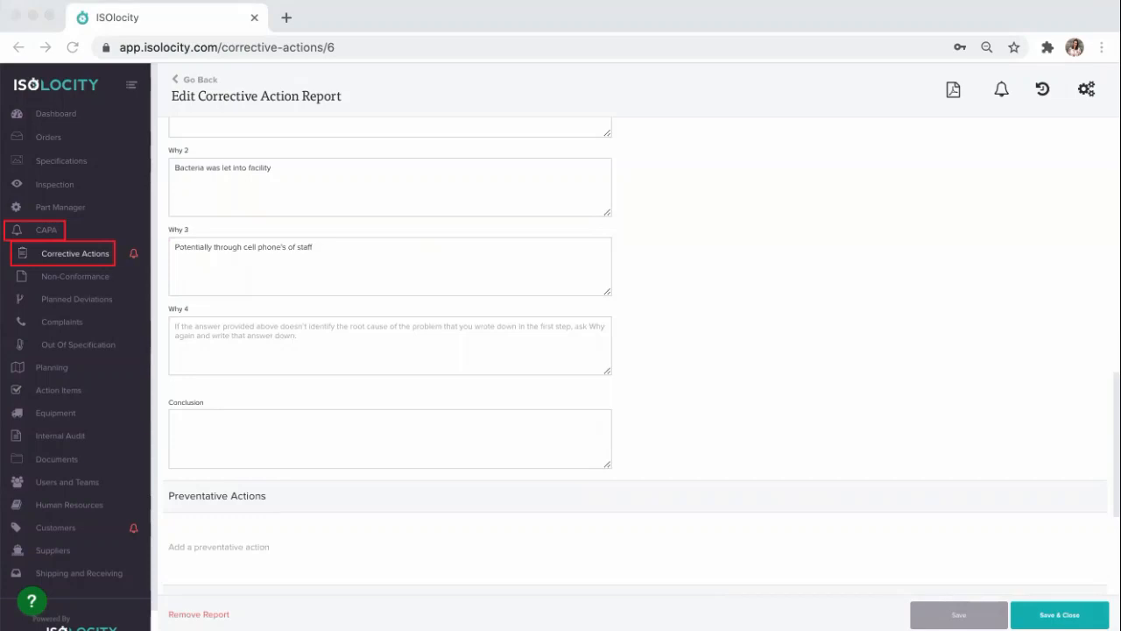
pyautogui.press('super+Tab')
pyautogui.click(223, 333)
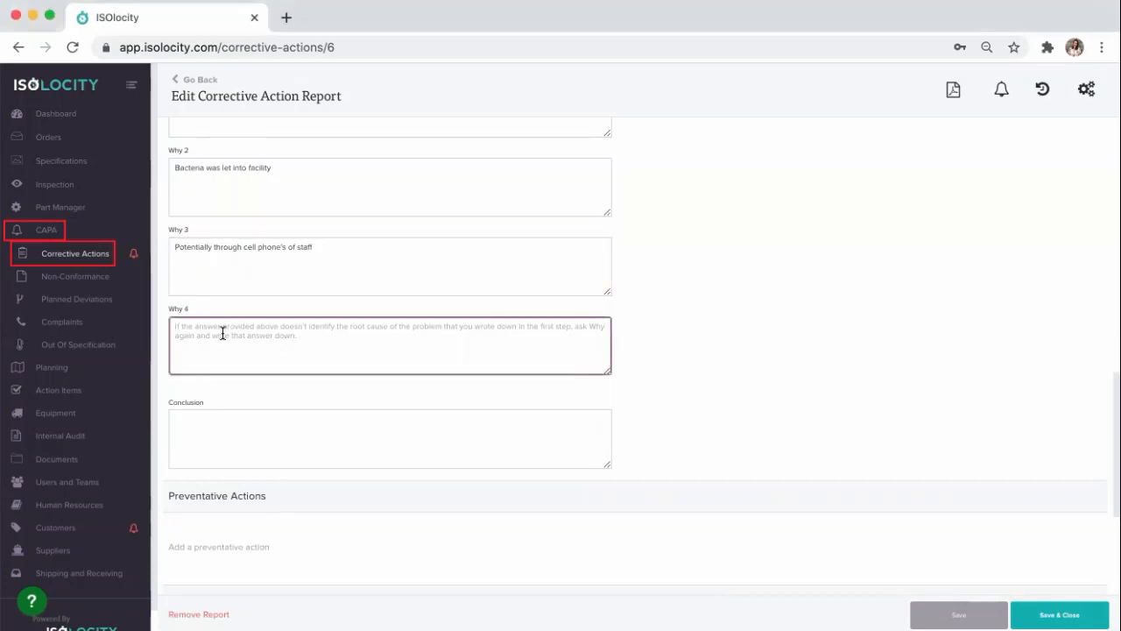
pyautogui.write('Check for proper attire and sanitation but do not check if cell phone on hand going into growing area.')
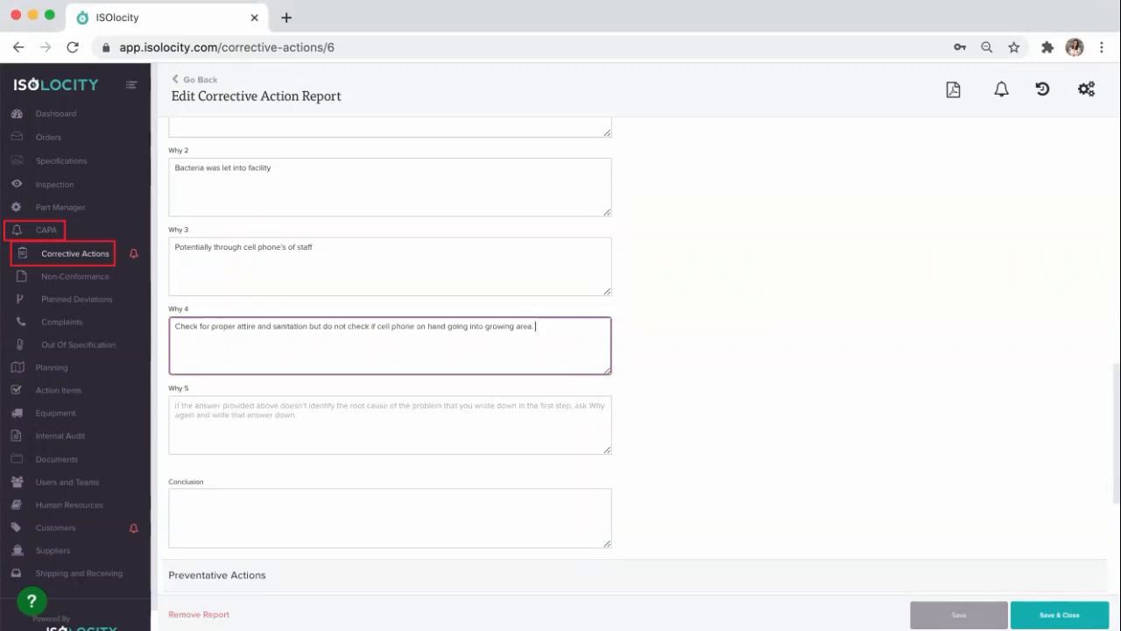
# Step: Answer Why 5 of the 5-Why Analysis with "No policy or procedure to look for this"
pyautogui.press('super+Tab')
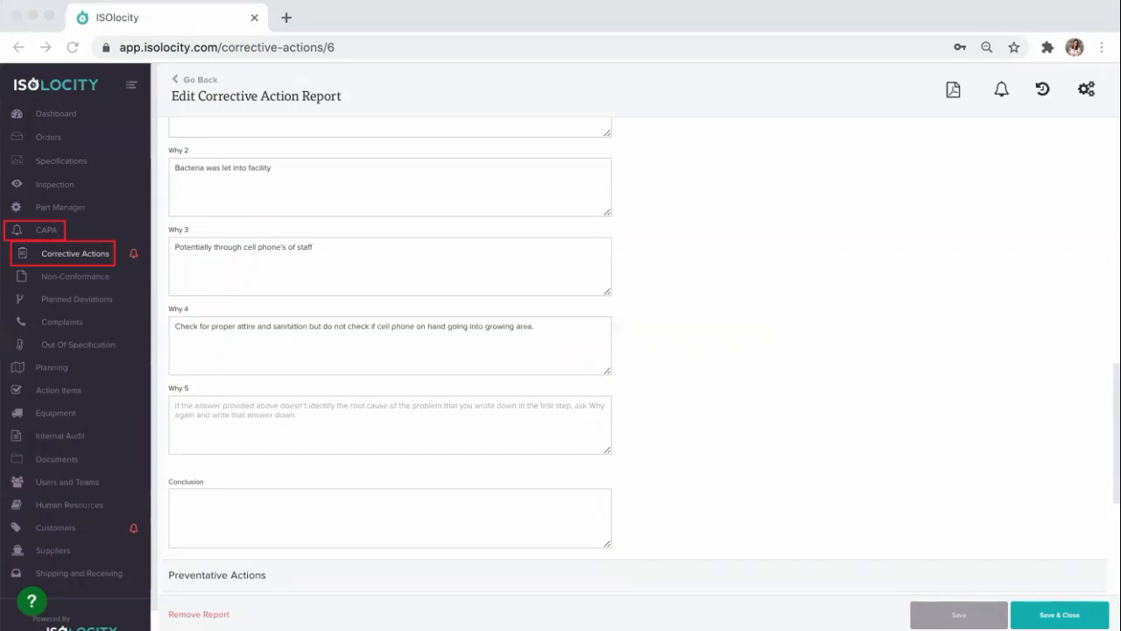
pyautogui.click(268, 408)
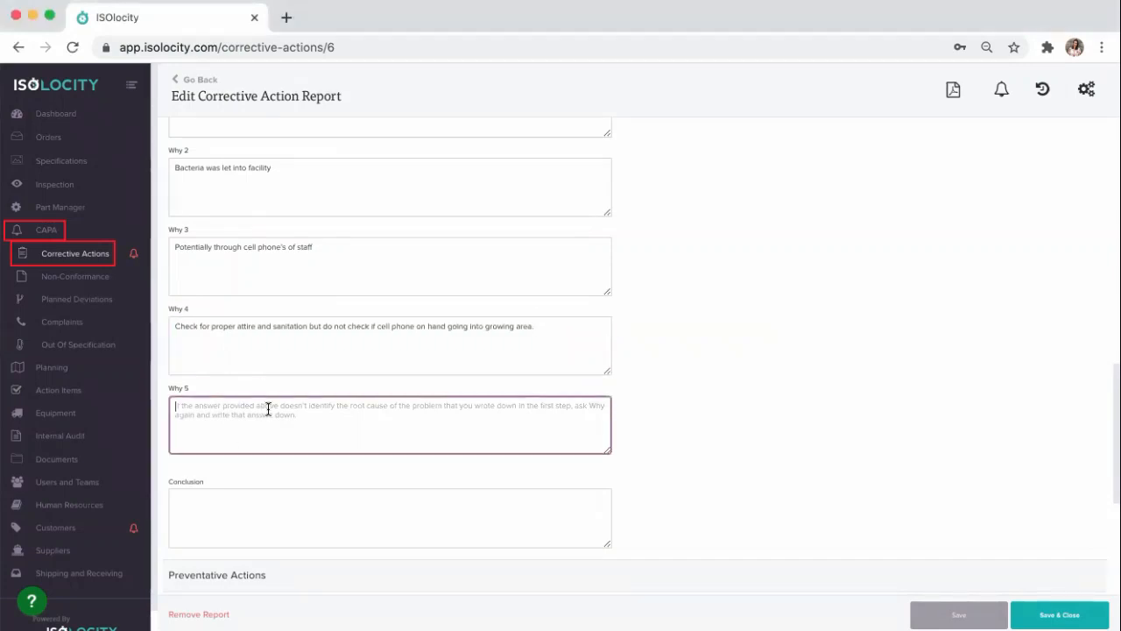
pyautogui.write('No policy or procedure to look for this')
# Step: Enter the 5-Why Analysis conclusion "To update our SOP to include cellphones"
pyautogui.scroll(-3, 268, 410)
pyautogui.click(265, 399)
pyautogui.write('T')
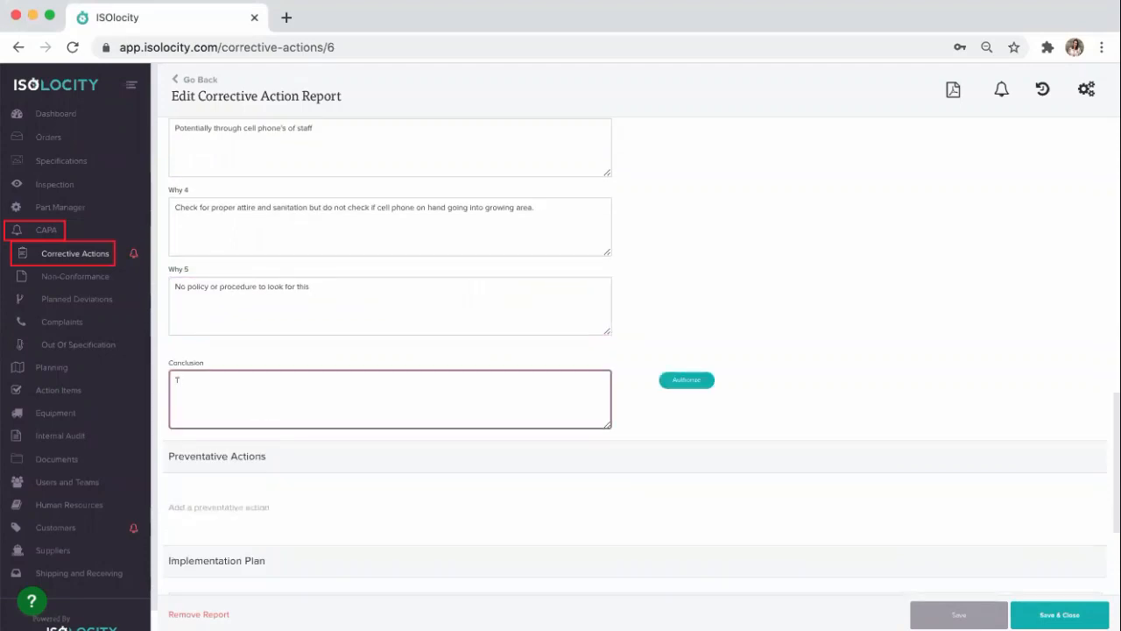
pyautogui.write('o')
pyautogui.write(' update our SOP')
pyautogui.write(' to')
pyautogui.press('BackSpace')
pyautogui.write('o include cellphones')
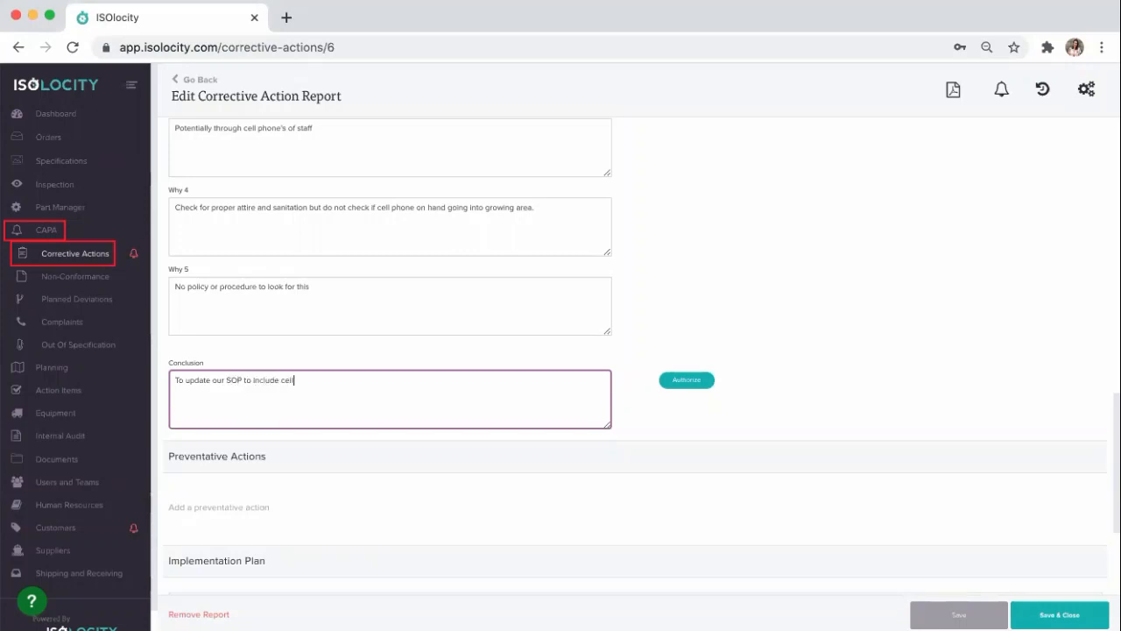
# Step: Authorize the root cause conclusion by supplying the e-signature password
pyautogui.click(670, 384)
pyautogui.click(633, 294)
pyautogui.click(622, 353)
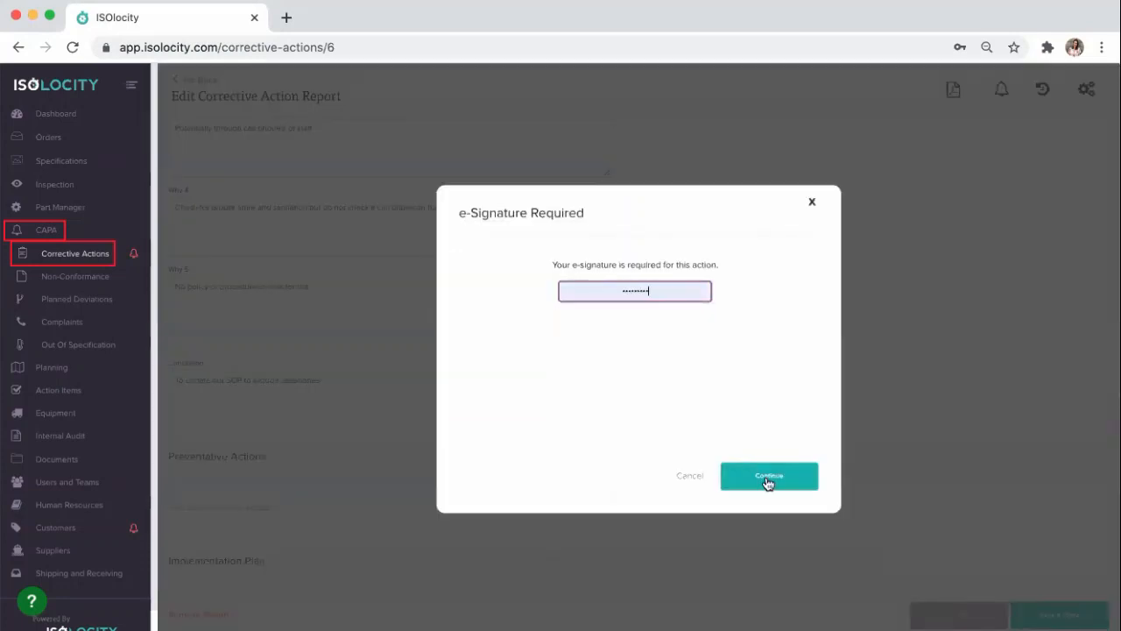
pyautogui.click(768, 480)
pyautogui.click(767, 482)
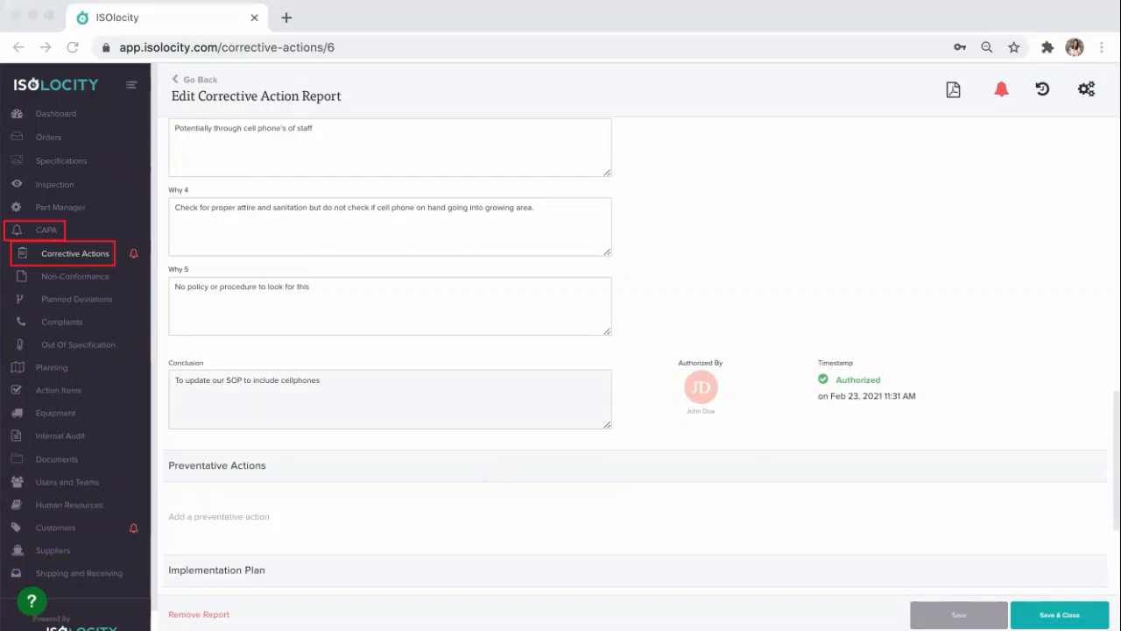
# Step: Add a preventative action to the report and set its due date to Feb 26, 2021
pyautogui.click(338, 501)
pyautogui.scroll(-3, 321, 499)
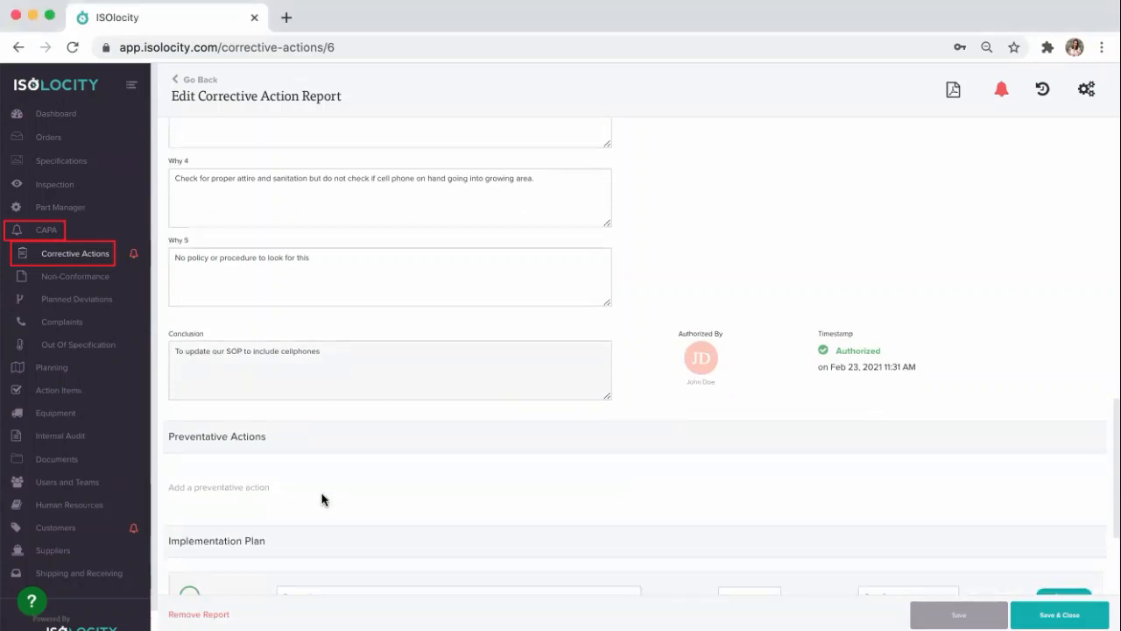
pyautogui.click(210, 412)
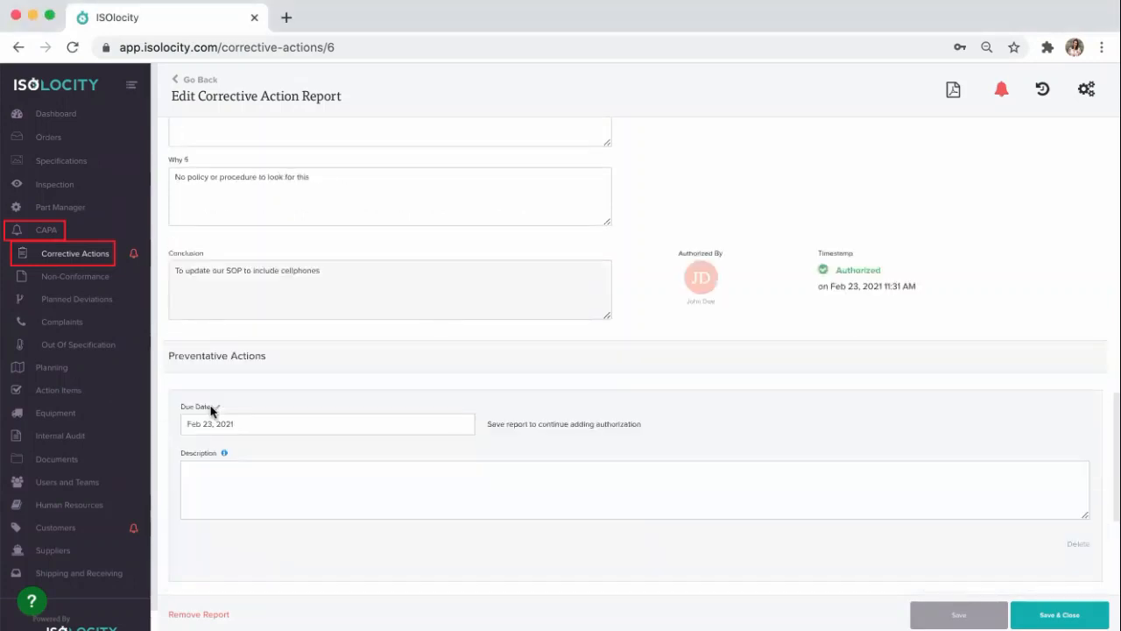
pyautogui.scroll(-1, 280, 408)
pyautogui.click(296, 410)
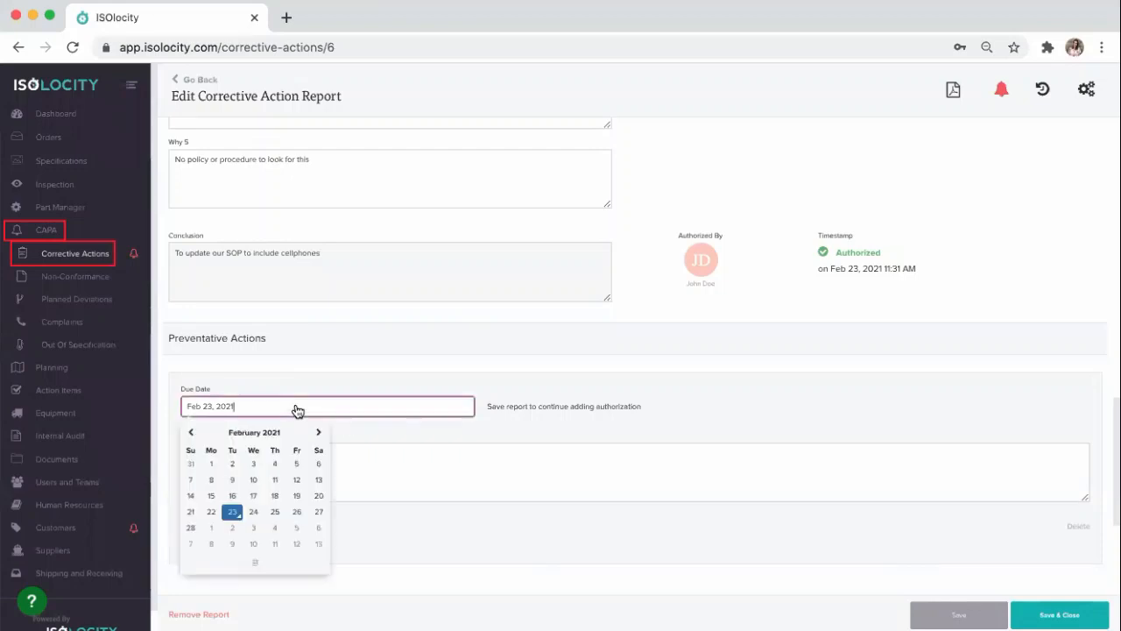
pyautogui.click(299, 512)
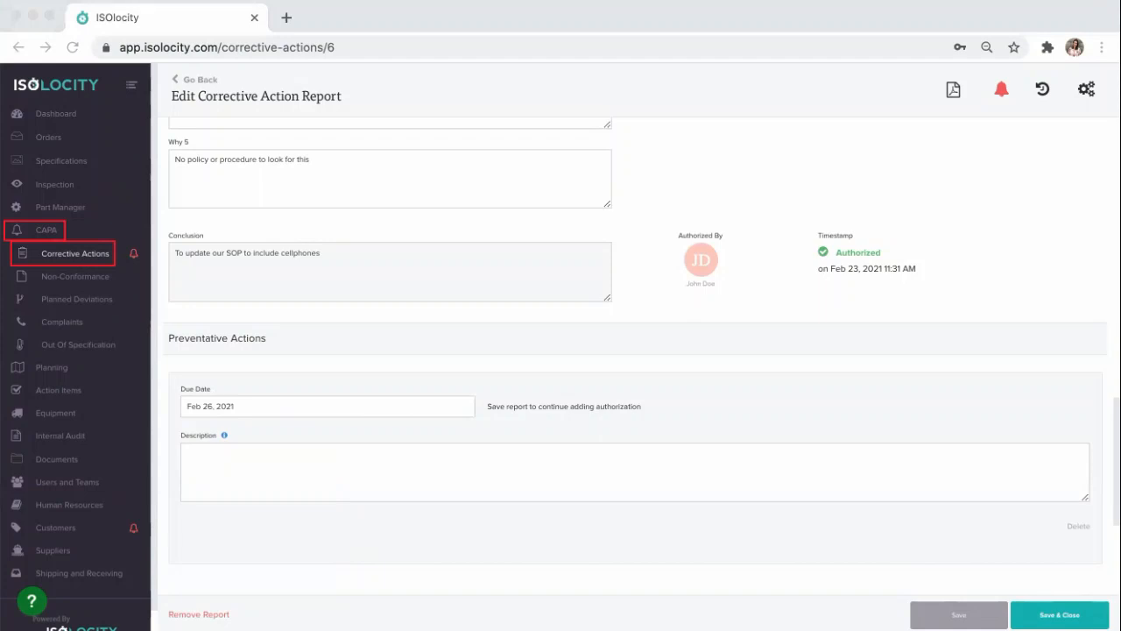
# Step: Describe the preventative action as SOP changes to attire checks before entering growing room plus staff partaking in the Isolocity Training Program, and save the report
pyautogui.click(248, 469)
pyautogui.write('SOP changes to attire checks before entering growing room and staff to partake in Isolocity Training Program under Human Resource Module to ensure this is well communicated and understood.')
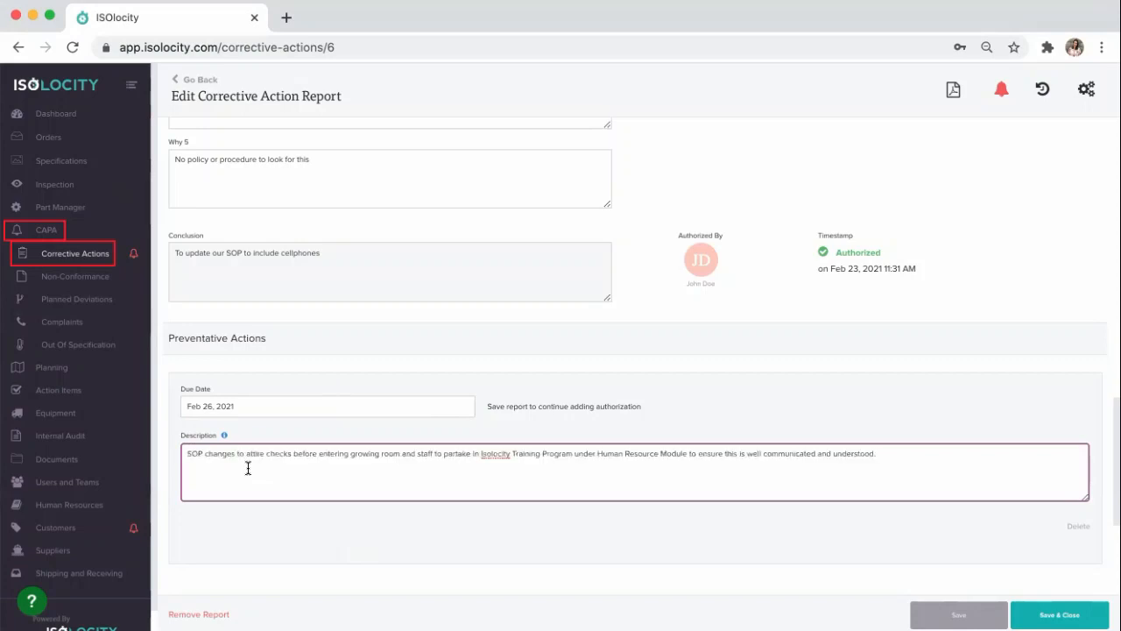
pyautogui.scroll(-3, 248, 469)
pyautogui.click(695, 404)
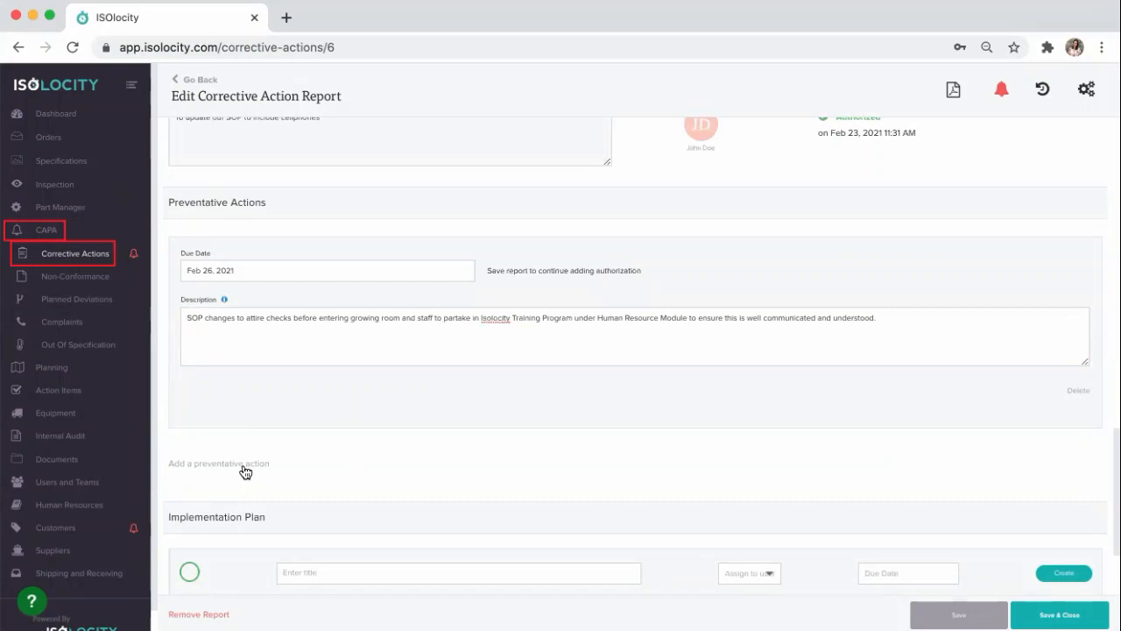
pyautogui.scroll(-3, 499, 453)
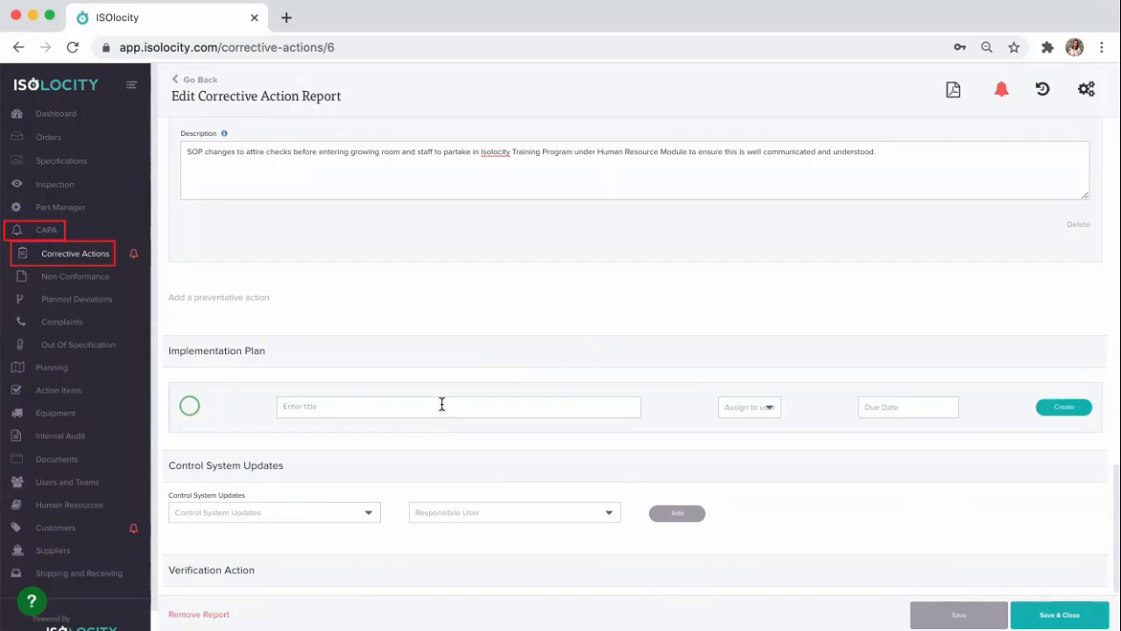
pyautogui.scroll(-2, 443, 408)
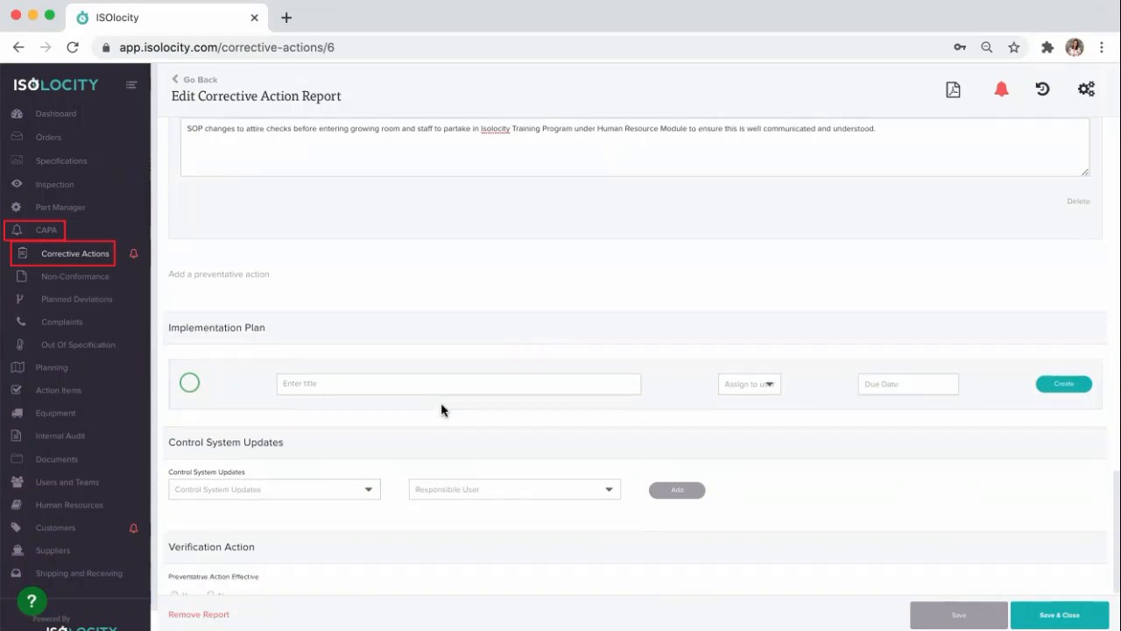
pyautogui.click(930, 614)
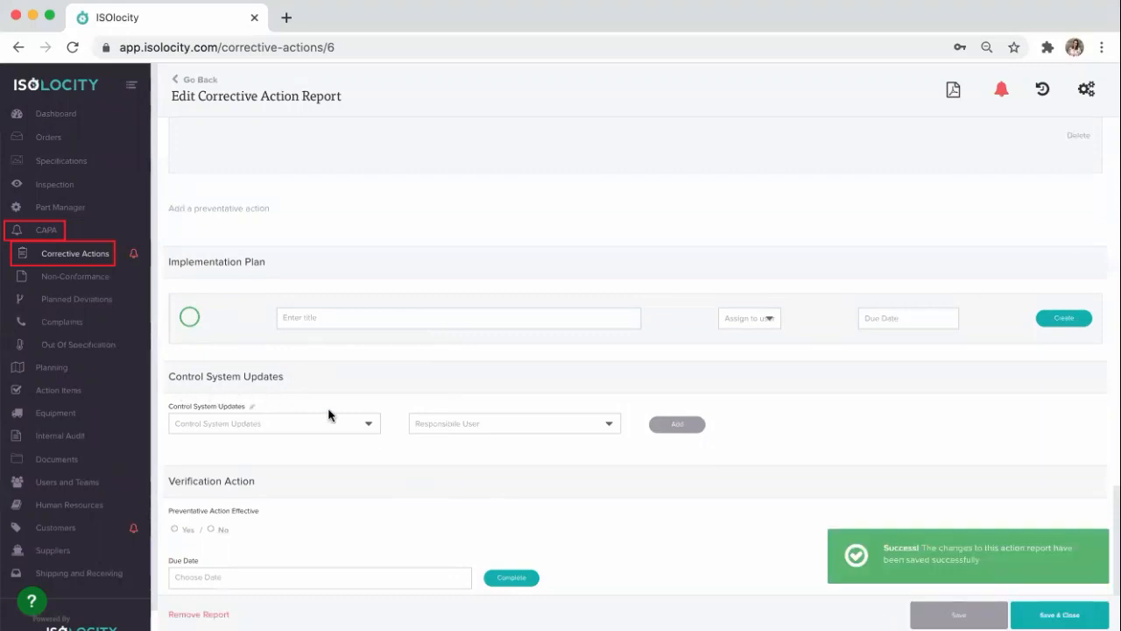
# Step: Add an SOP Updates item under Control System Updates with the report owner as the responsible user
pyautogui.scroll(-2, 350, 425)
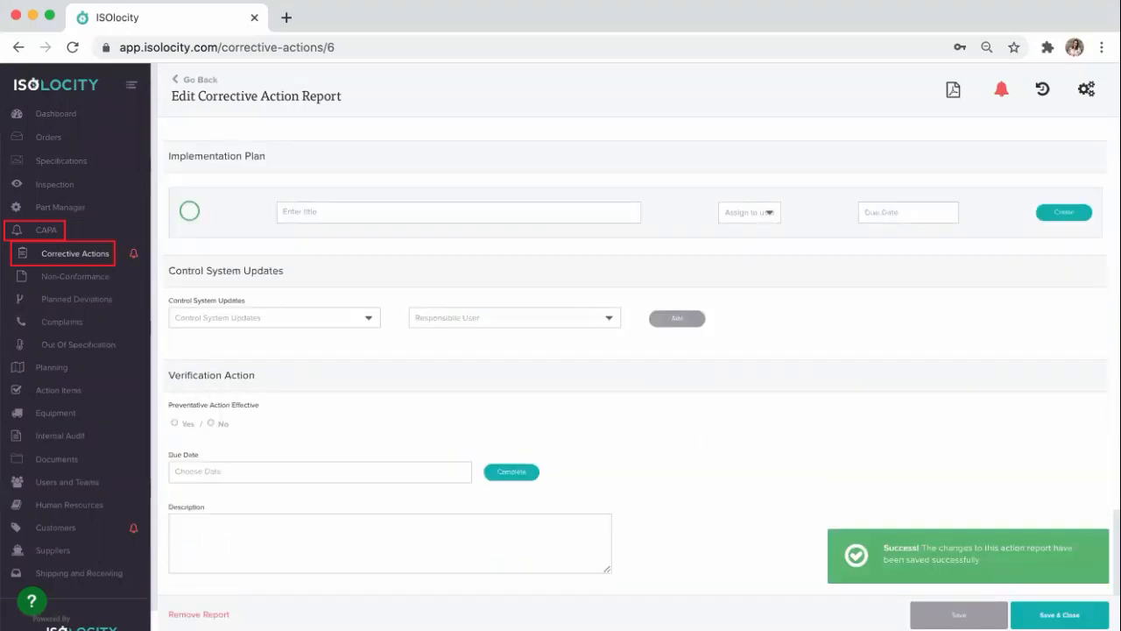
pyautogui.click(289, 322)
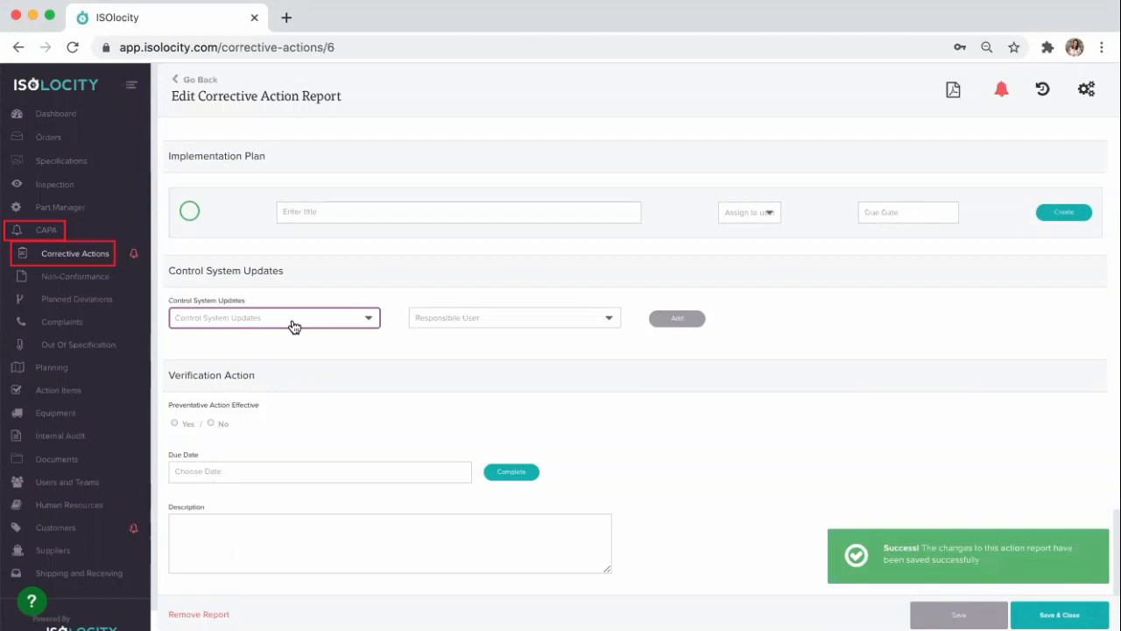
pyautogui.click(251, 362)
pyautogui.click(516, 322)
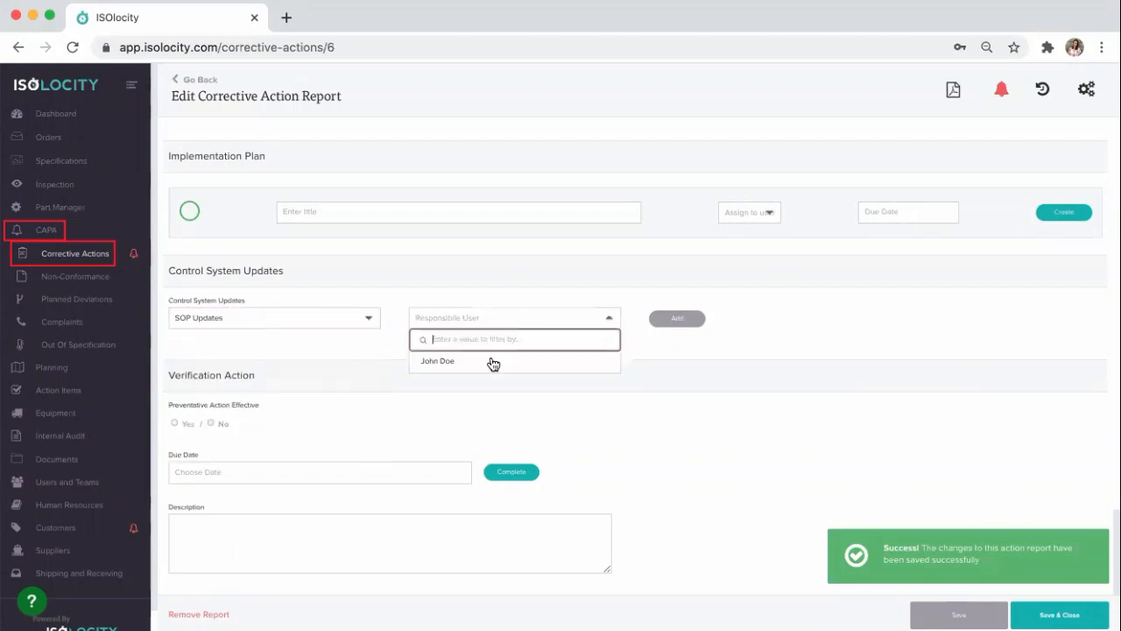
pyautogui.click(484, 369)
pyautogui.click(671, 321)
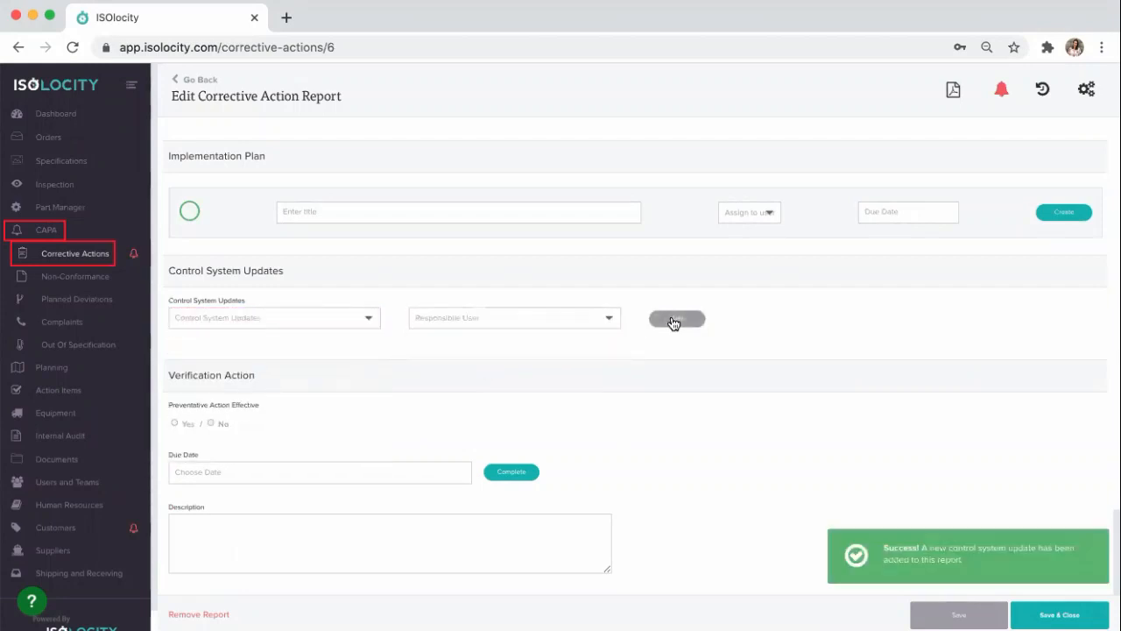
# Step: Add a Training Records Updates item under Control System Updates, assigned to the same responsible user
pyautogui.click(284, 326)
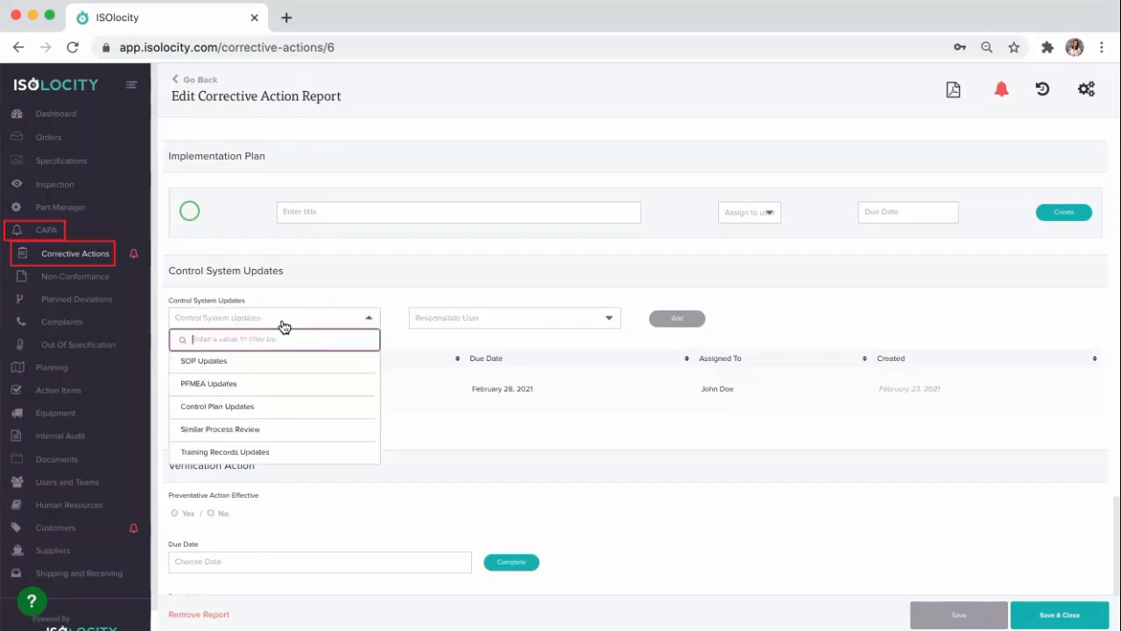
pyautogui.click(216, 451)
pyautogui.click(531, 321)
pyautogui.click(493, 362)
pyautogui.click(676, 318)
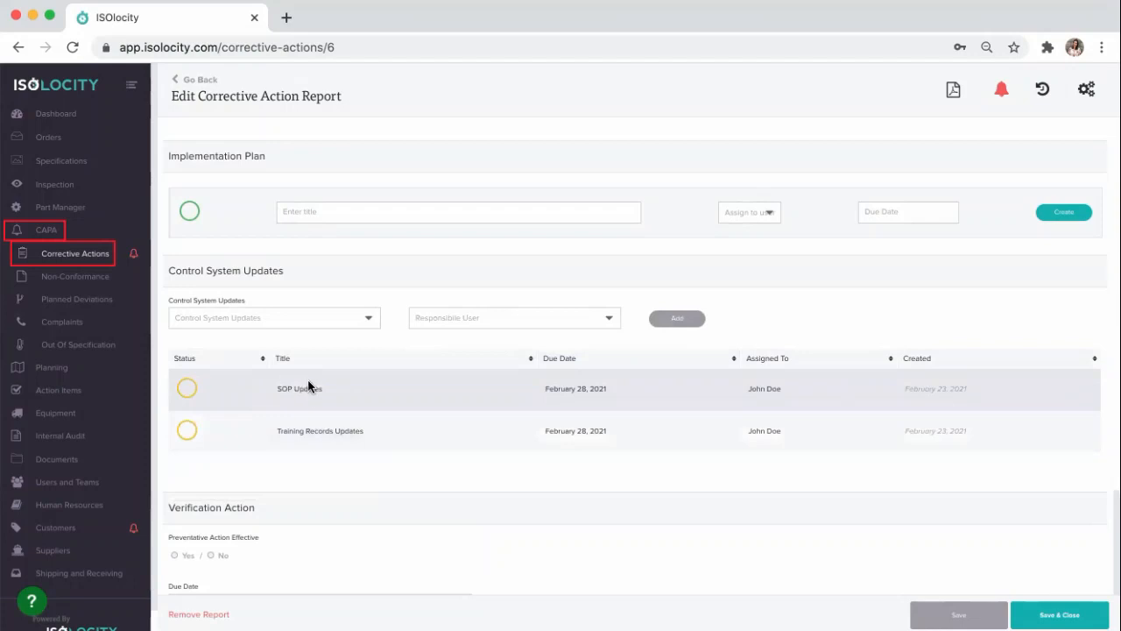
pyautogui.scroll(-3, 245, 409)
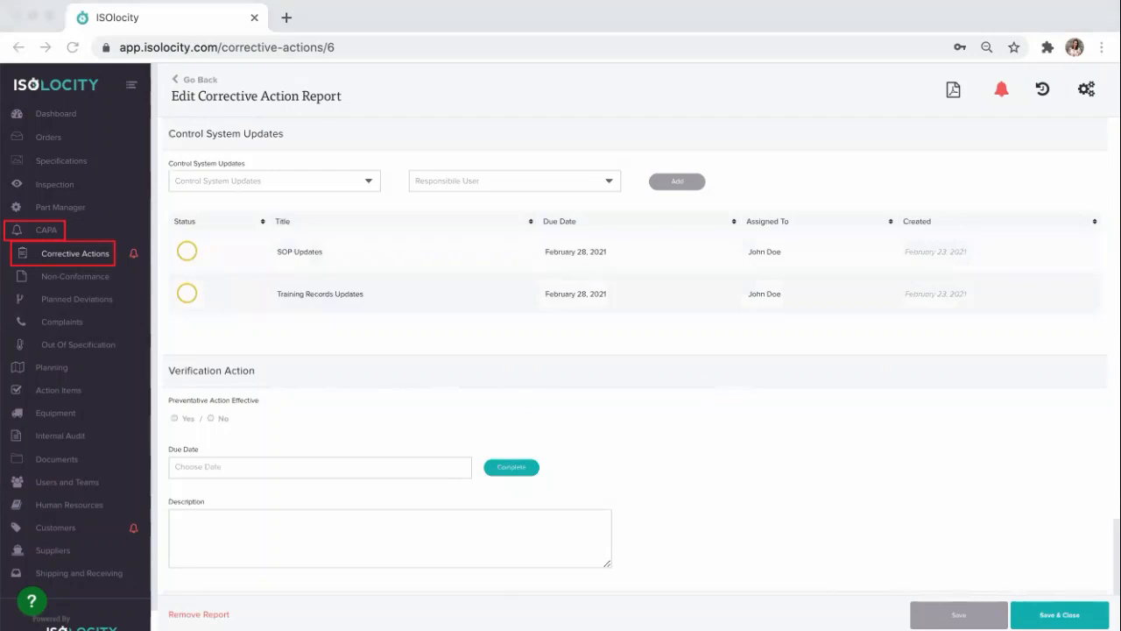
# Step: Mark the preventative action as effective under Verification Action and set its due date to Feb 26, 2021
pyautogui.click(175, 423)
pyautogui.click(175, 424)
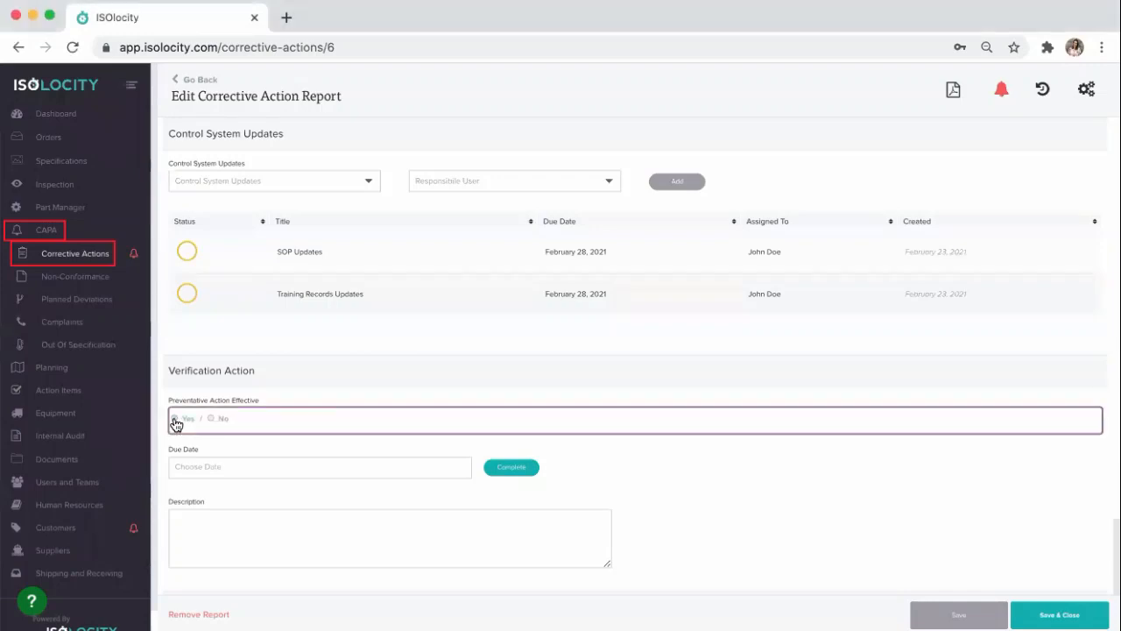
pyautogui.click(240, 466)
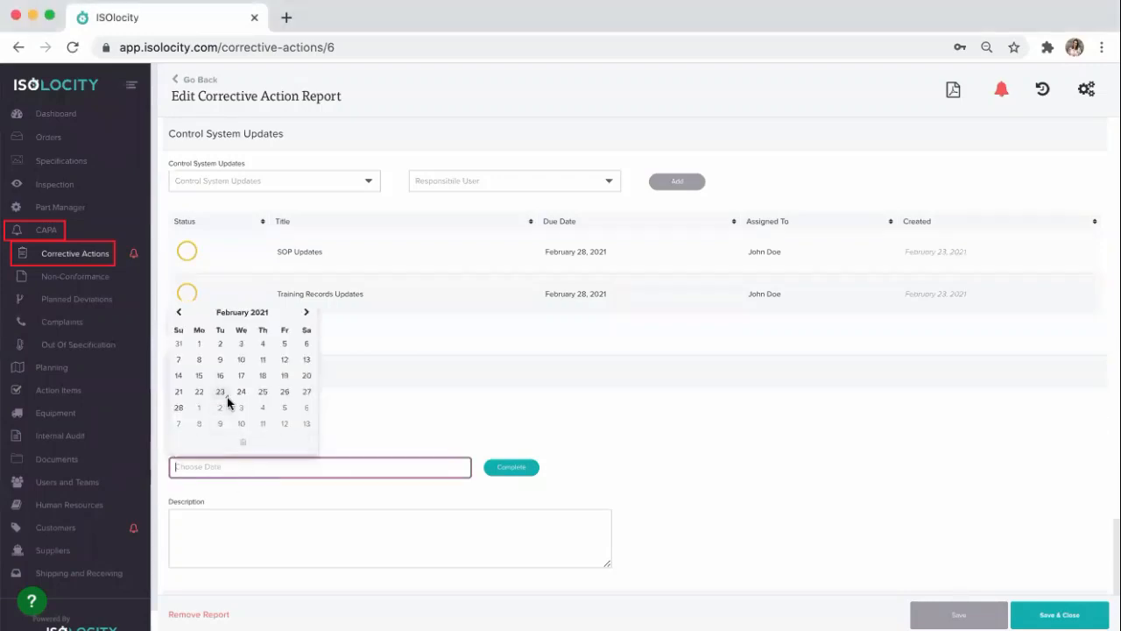
# Step: Complete the verification action by entering the e-signature password and authorizing it
pyautogui.click(510, 470)
pyautogui.click(648, 285)
pyautogui.click(637, 338)
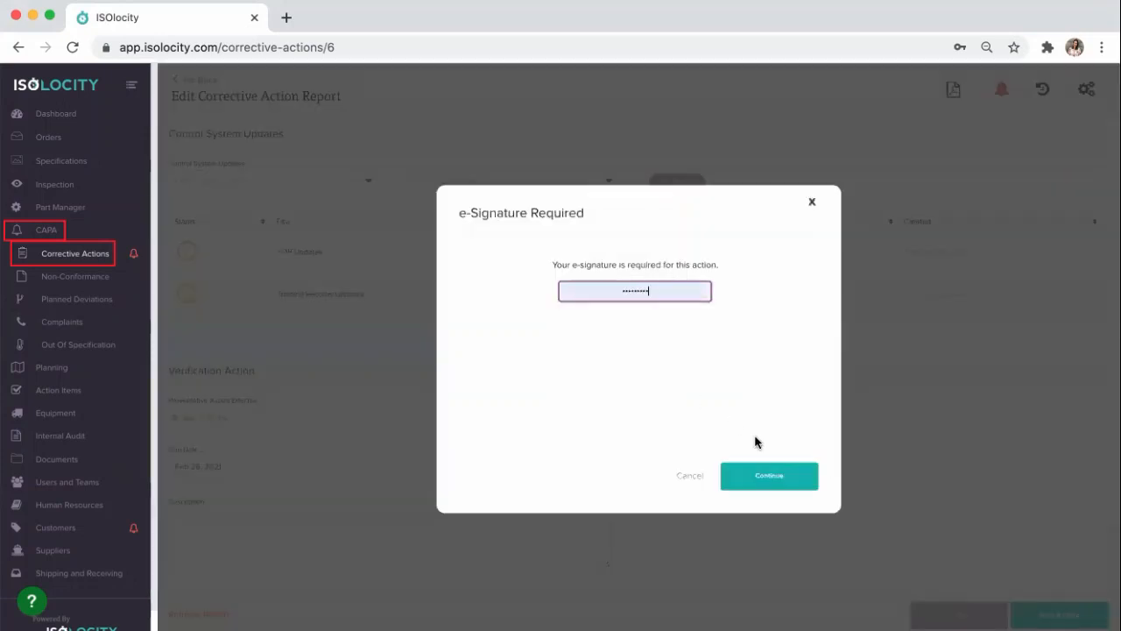
pyautogui.click(768, 476)
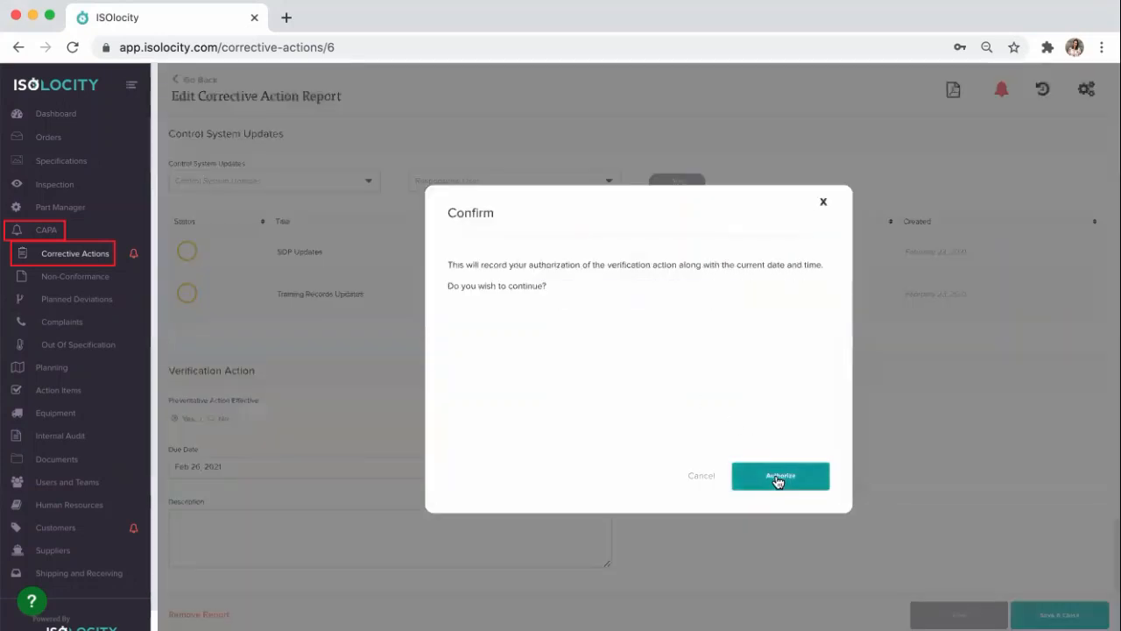
pyautogui.click(777, 479)
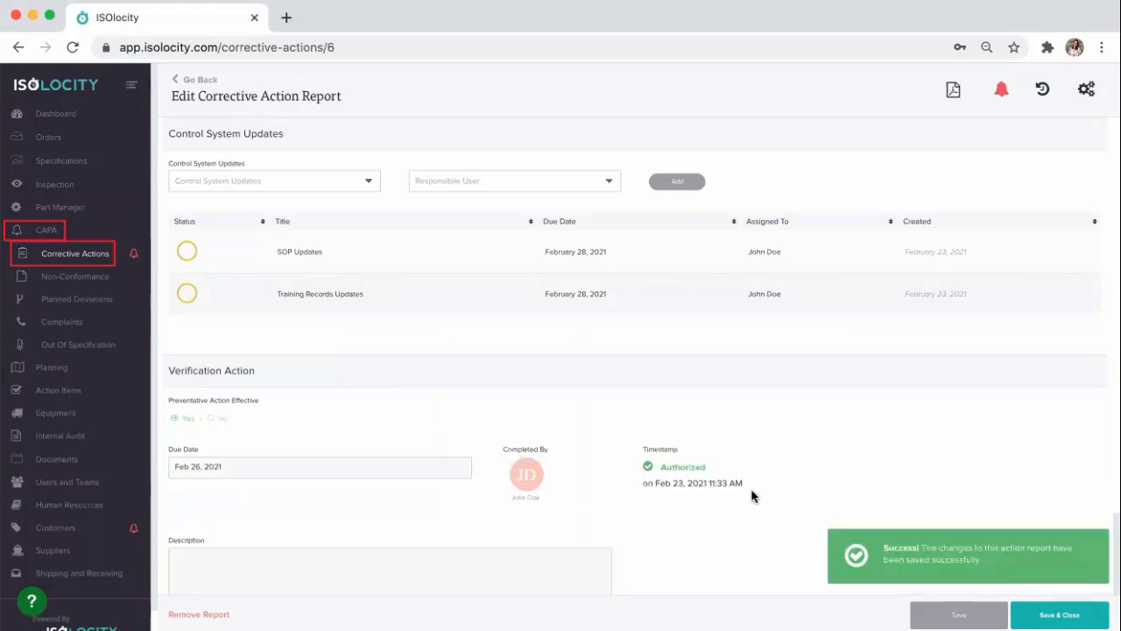
# Step: Enter a Cost of Quality of $15,000 under Processes Affected and save the report
pyautogui.scroll(-4, 660, 500)
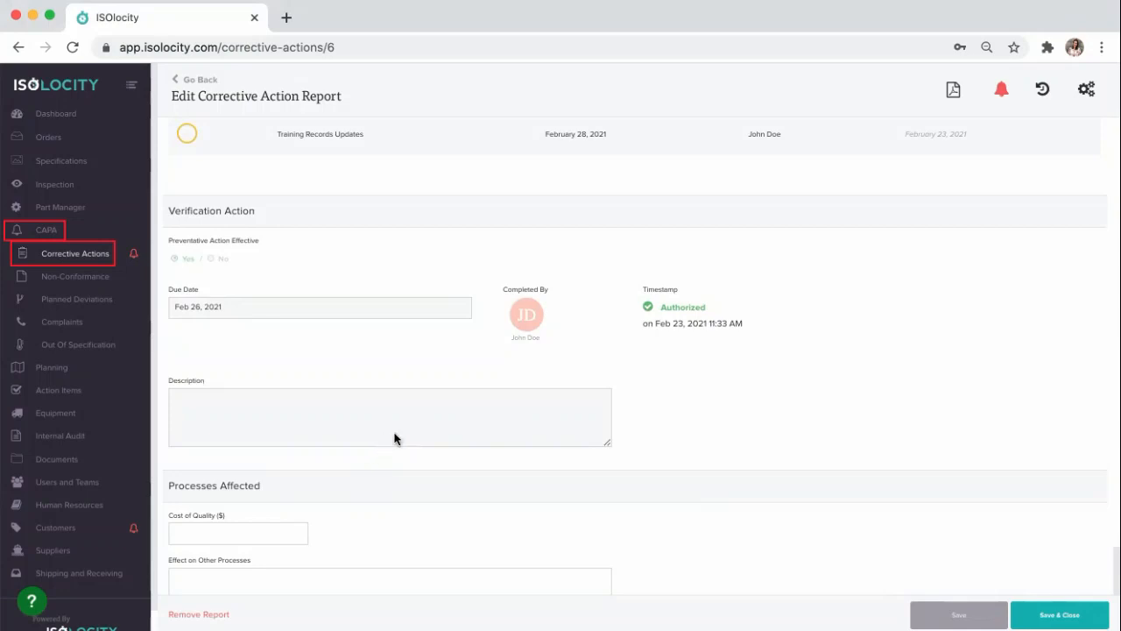
pyautogui.scroll(-3, 394, 438)
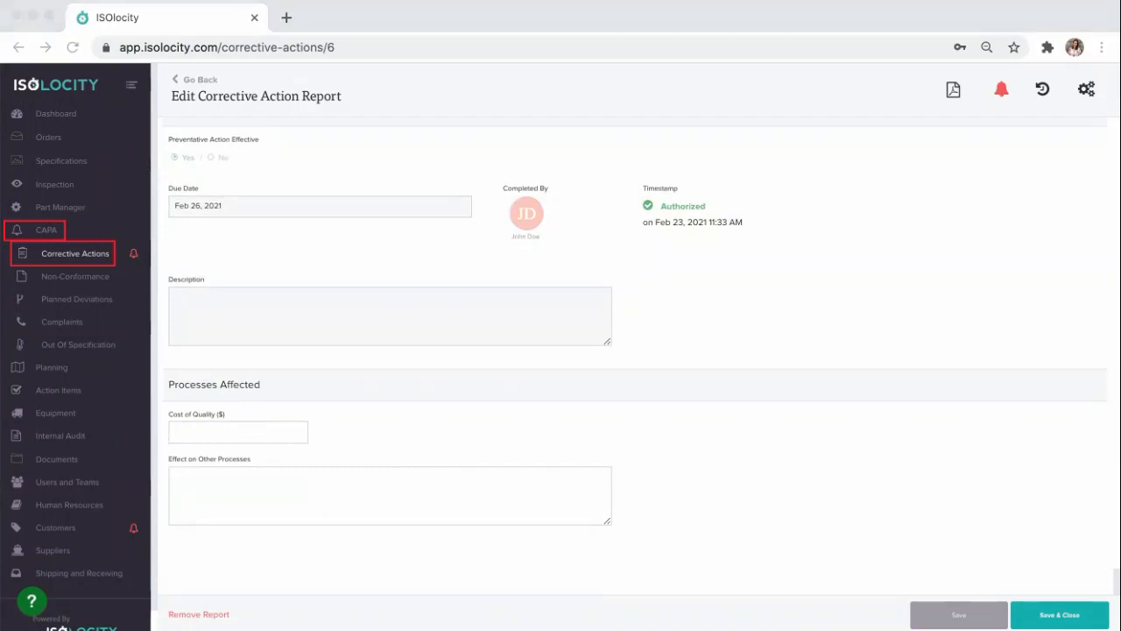
pyautogui.click(207, 431)
pyautogui.write('$15,000')
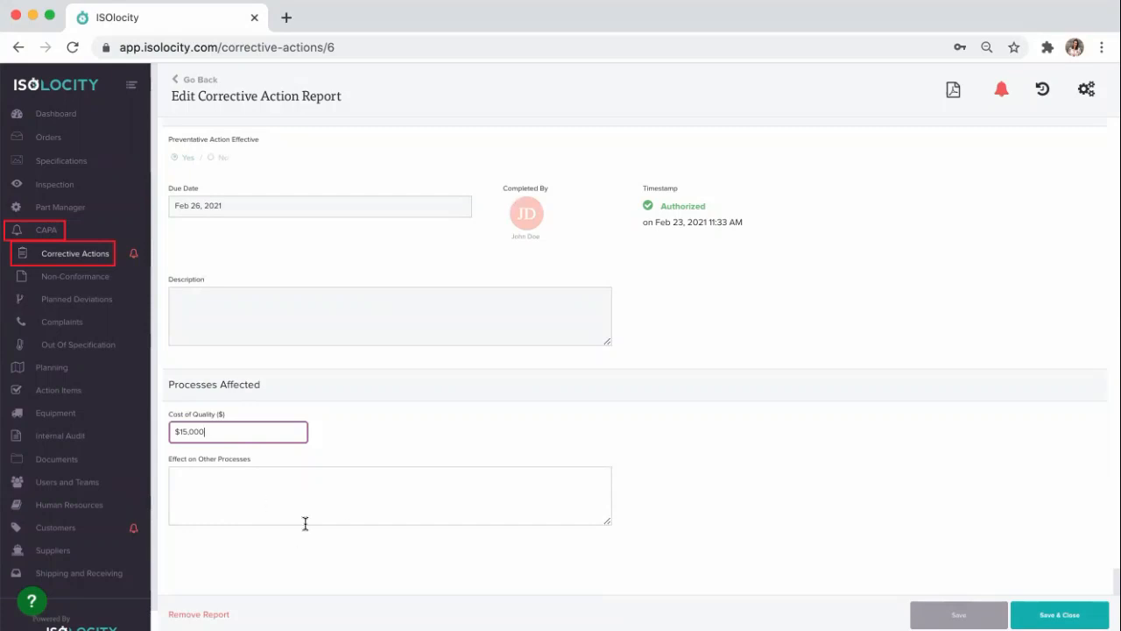
pyautogui.click(937, 617)
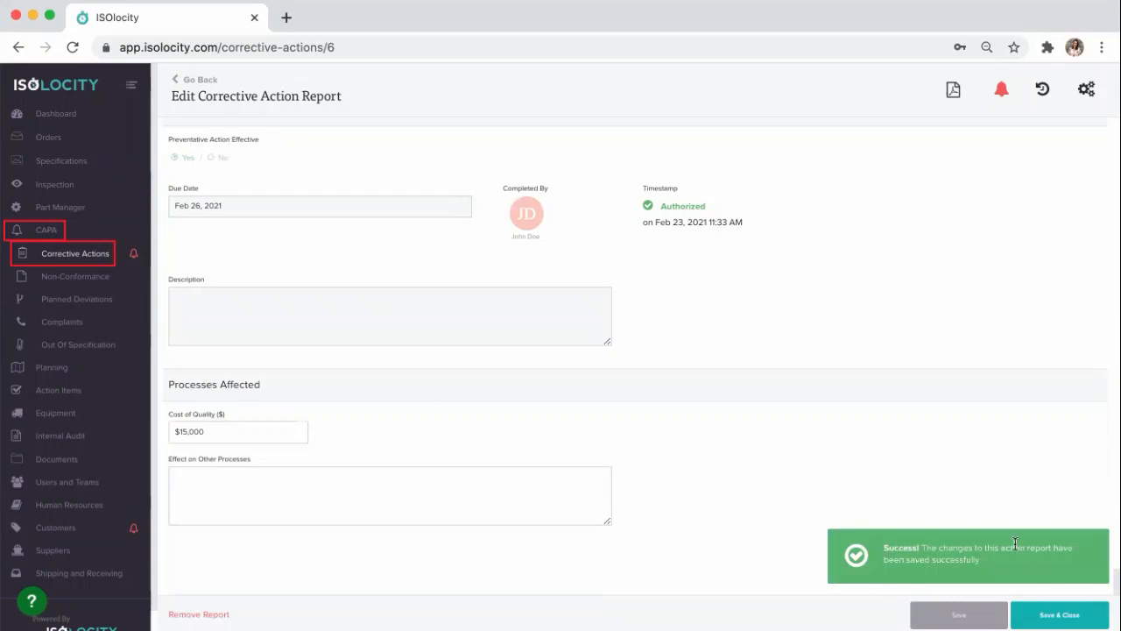
# Step: Save and close the corrective action report and return to the list of corrective action reports
pyautogui.click(1059, 614)
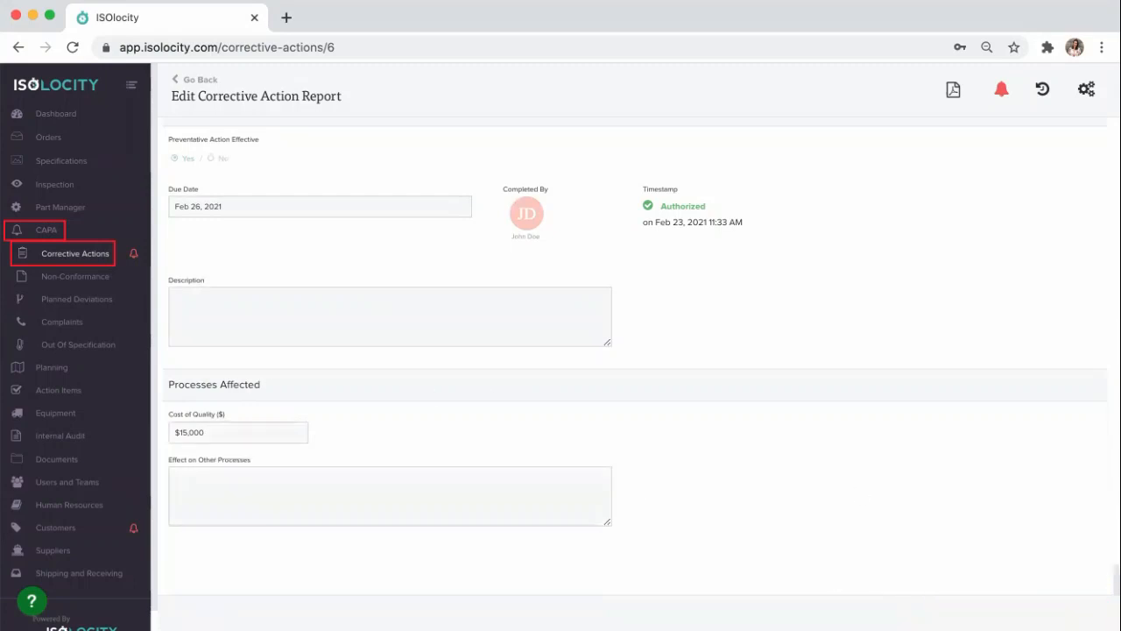
pyautogui.scroll(15, 627, 477)
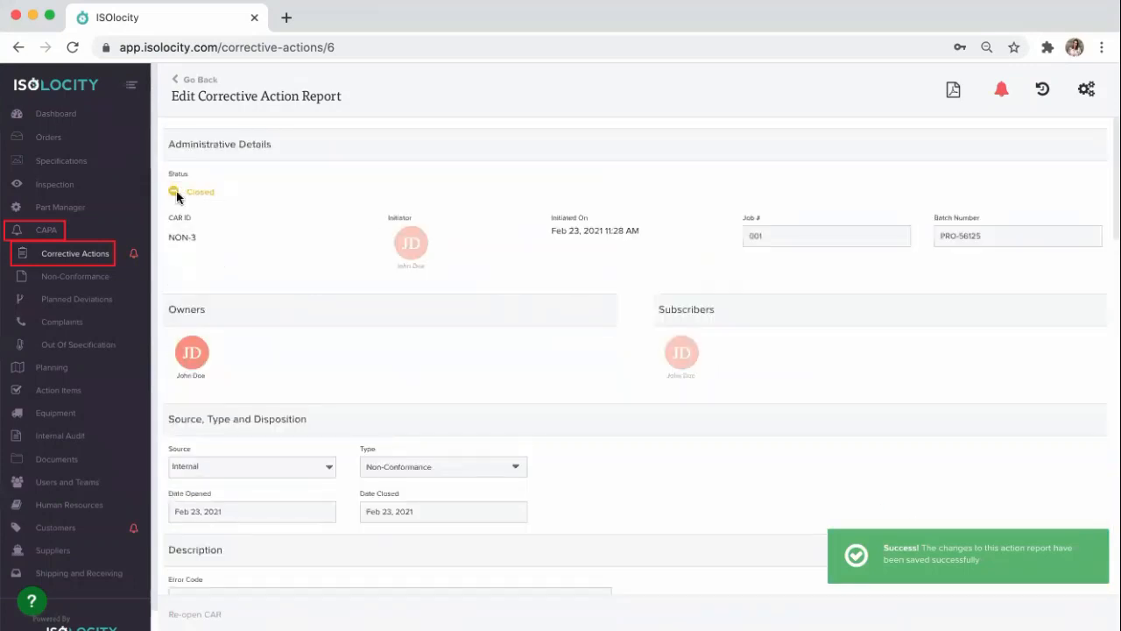
pyautogui.click(181, 80)
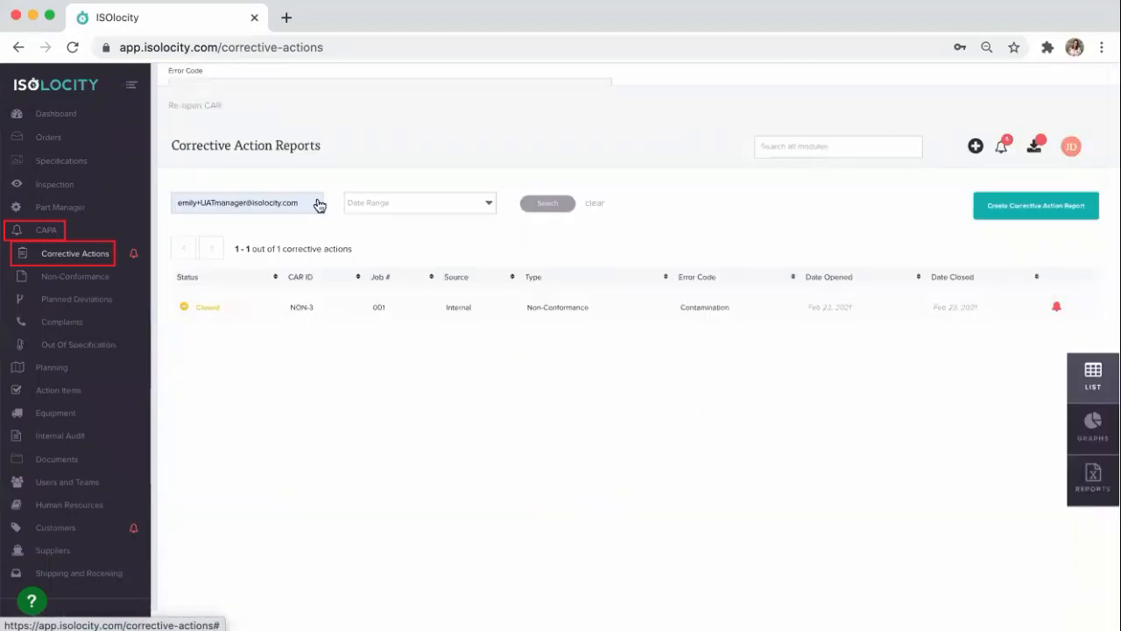
# Step: Clear the autofilled e-mail address from the keyword search of the corrective action reports list
pyautogui.moveTo(313, 144); pyautogui.dragTo(110, 137)
pyautogui.press('BackSpace')
pyautogui.click(919, 354)
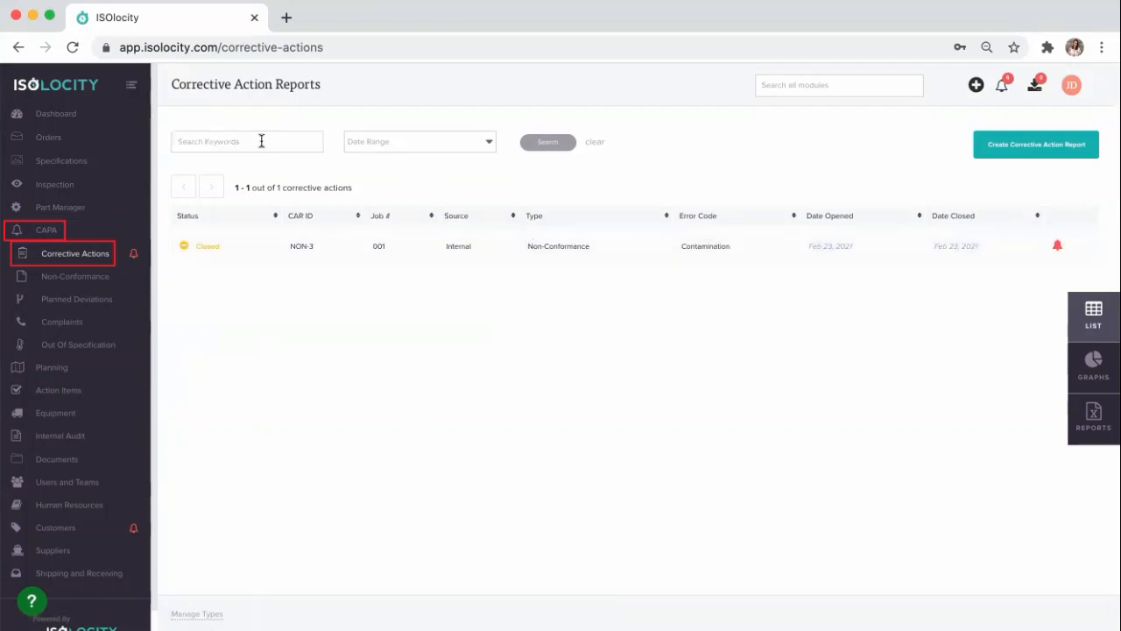
# Step: Look over the date range filter options, the graphs and the Excel reports for corrective actions, and return to the list view
pyautogui.click(449, 150)
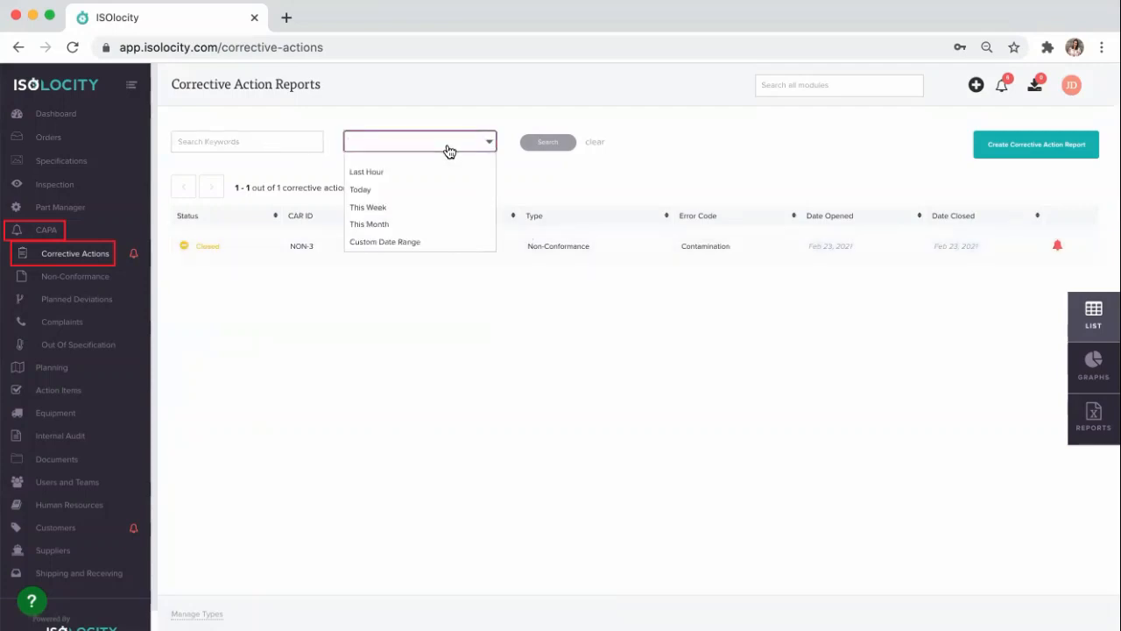
pyautogui.click(448, 147)
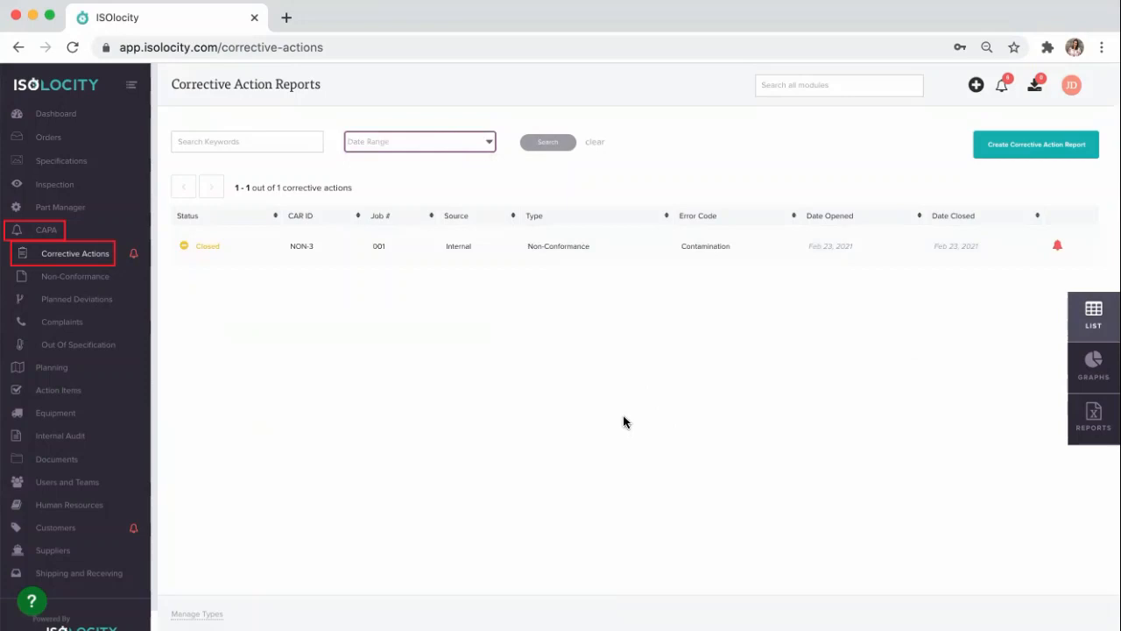
pyautogui.click(1093, 368)
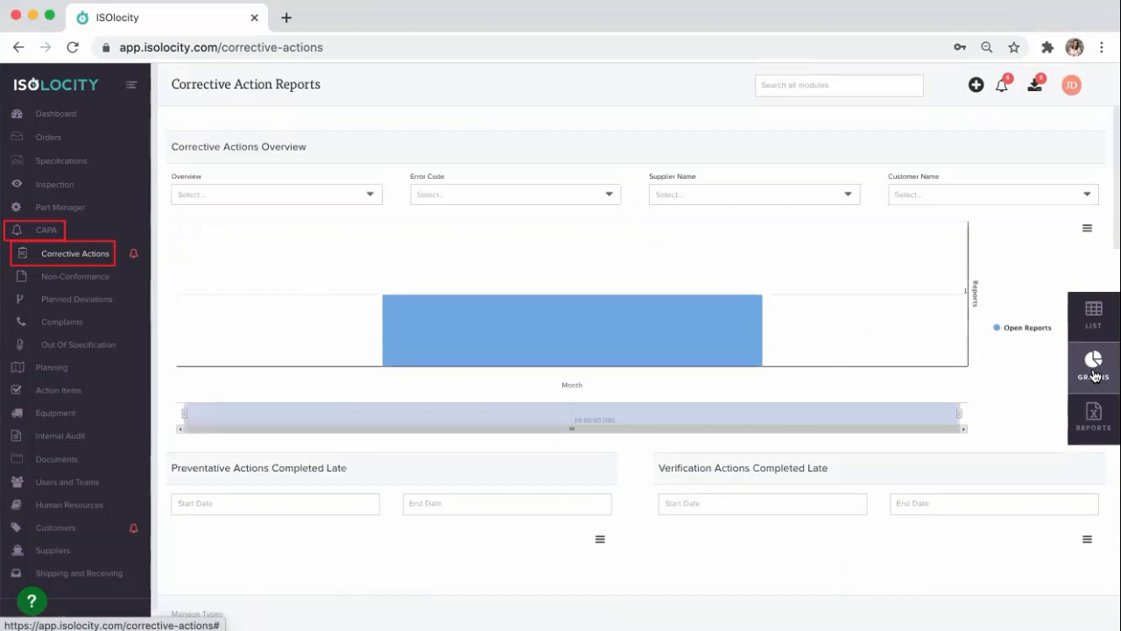
pyautogui.click(1093, 428)
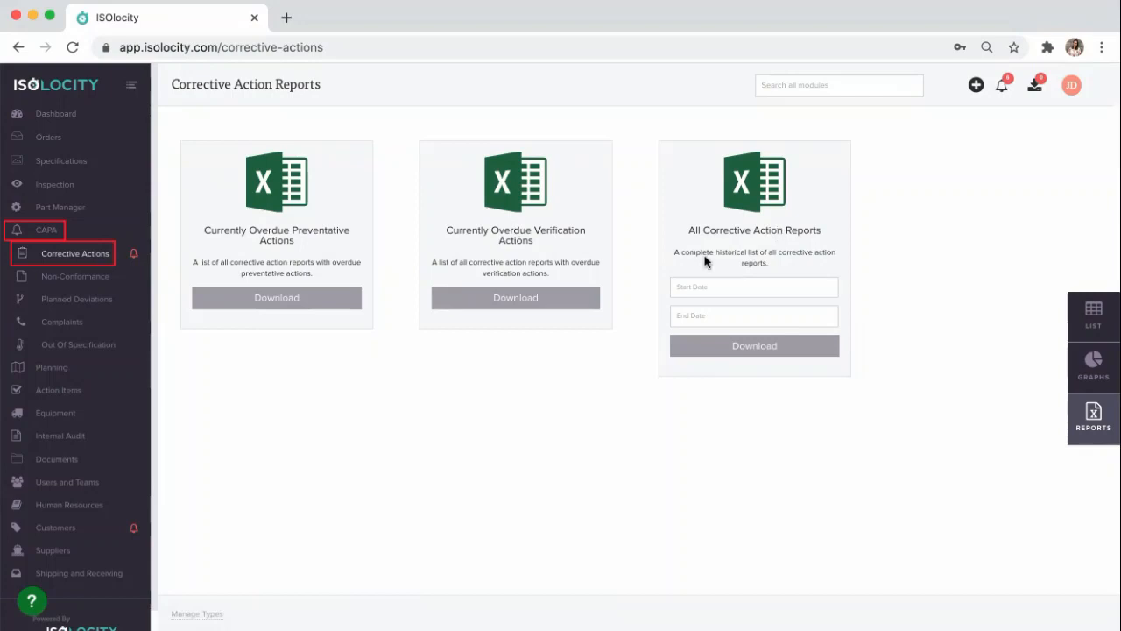
pyautogui.click(1096, 333)
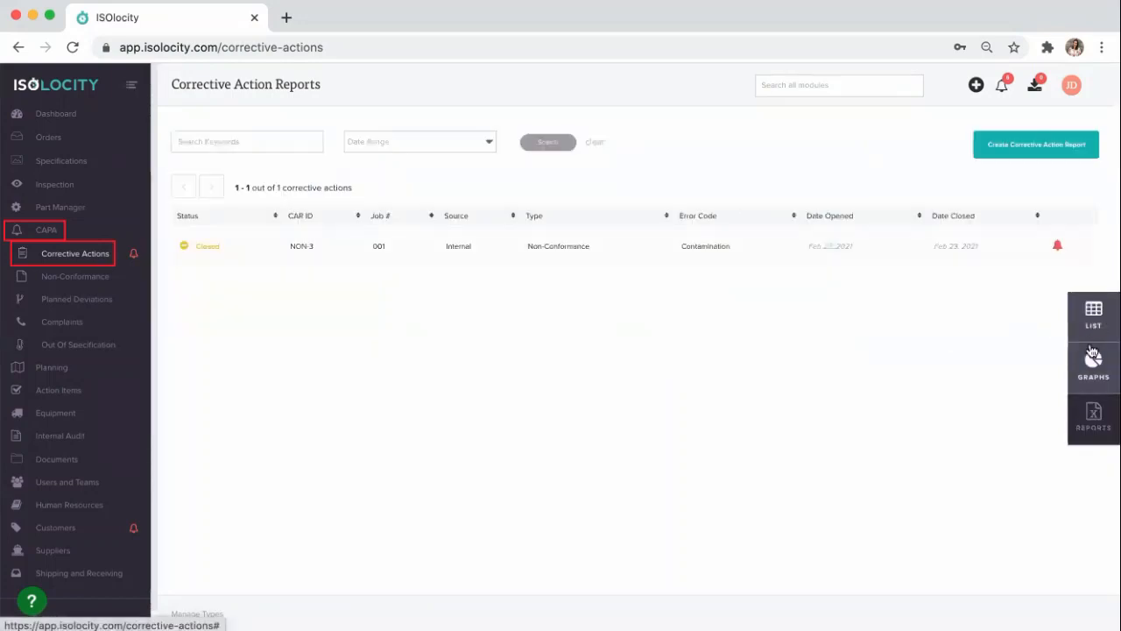